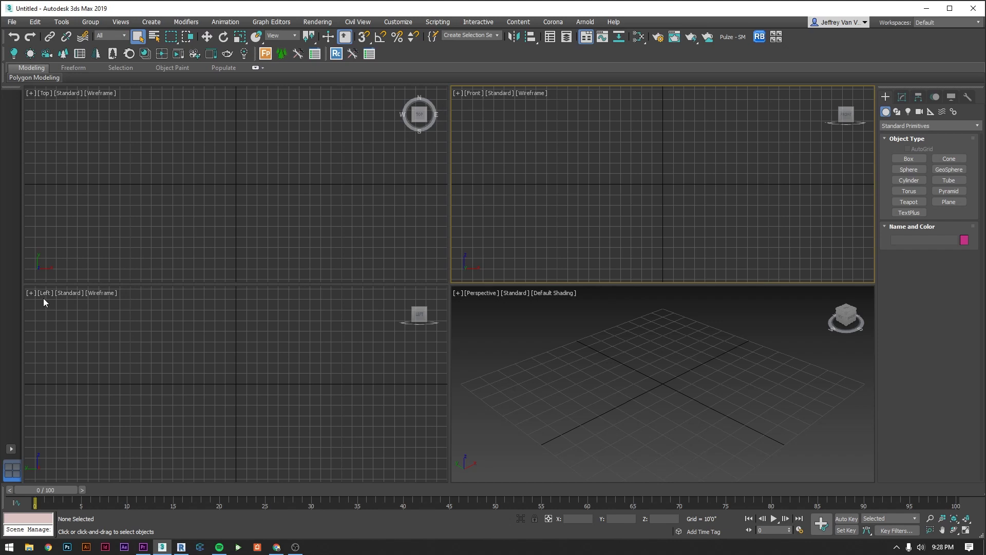
Activate the Perspective viewport in the empty untitled four-view scene.
click(474, 302)
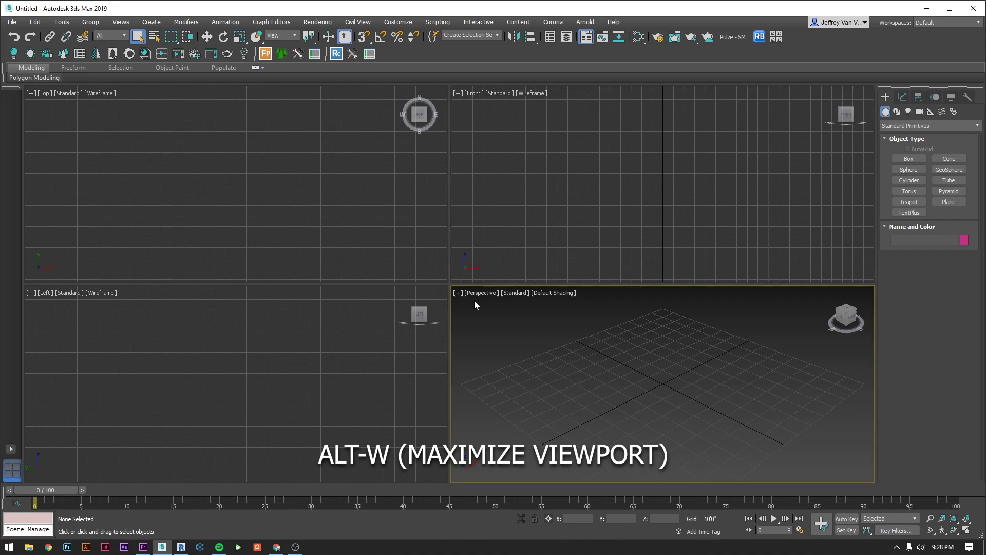
Maximize the Perspective viewport with Alt+W and list the spline Shapes in the Create panel.
key(alt+w)
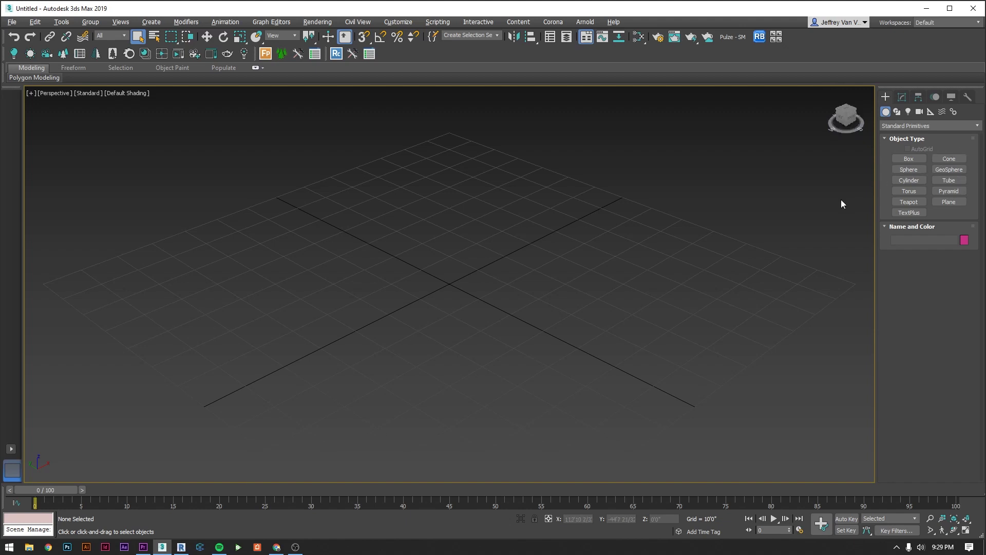
click(898, 112)
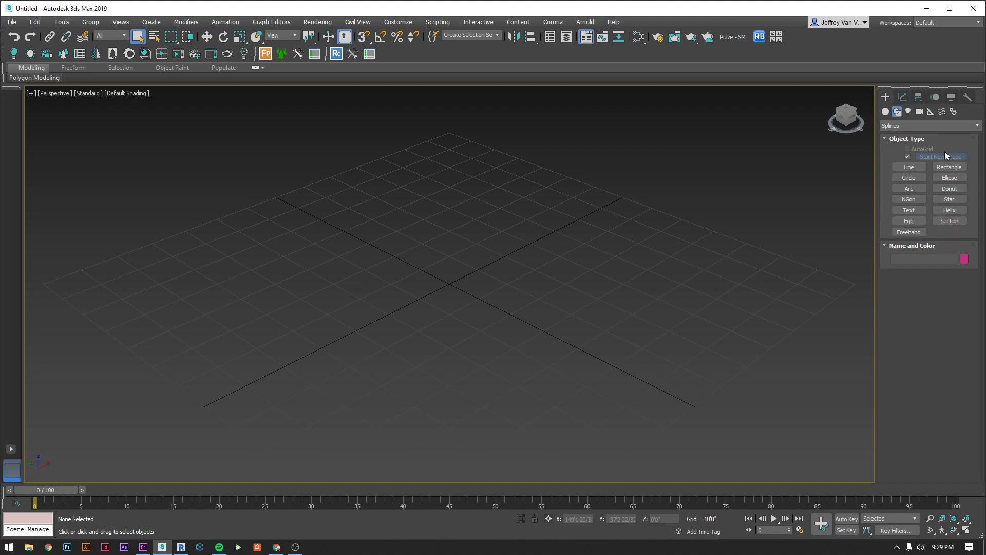
Browse the Lights, Cameras and Geometry categories, keeping Standard Primitives selected.
click(909, 111)
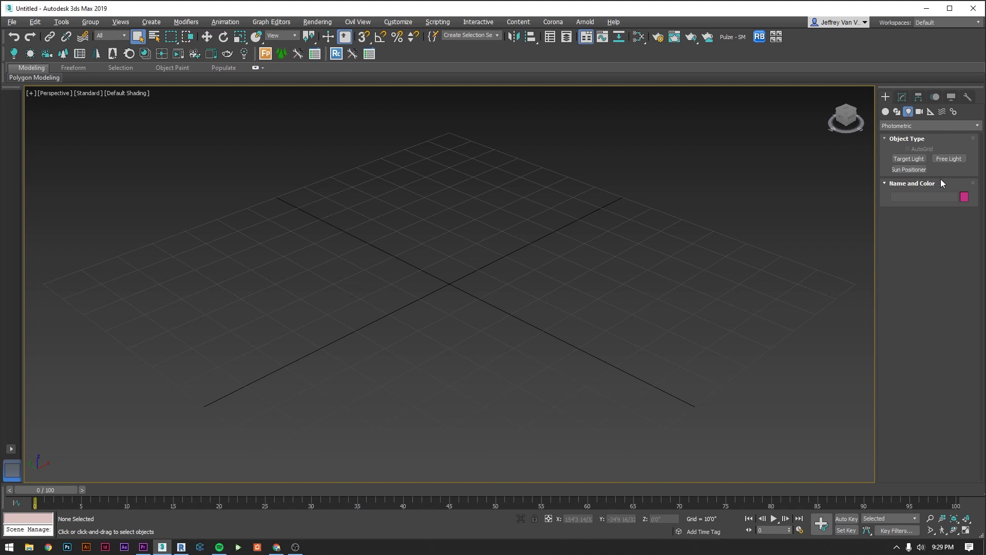
click(920, 113)
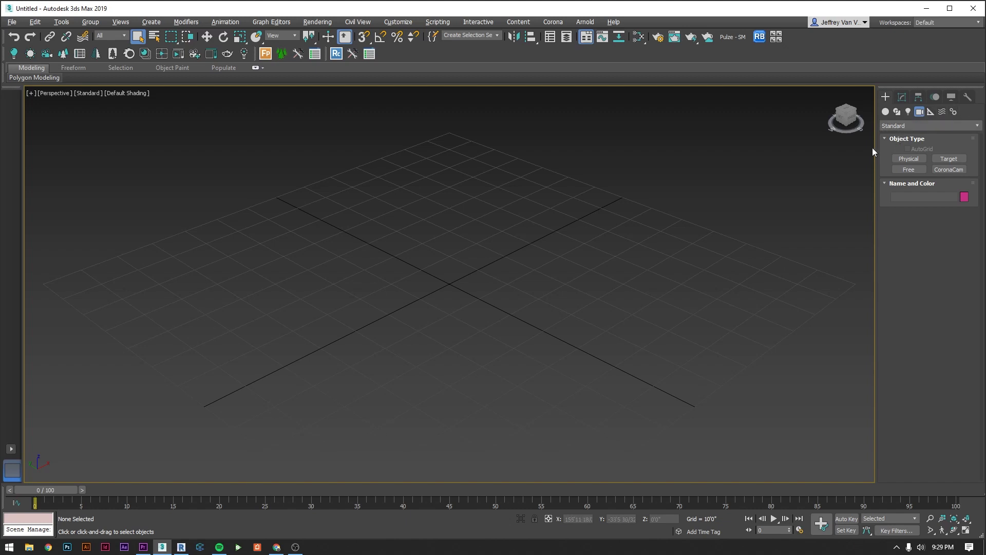
click(885, 111)
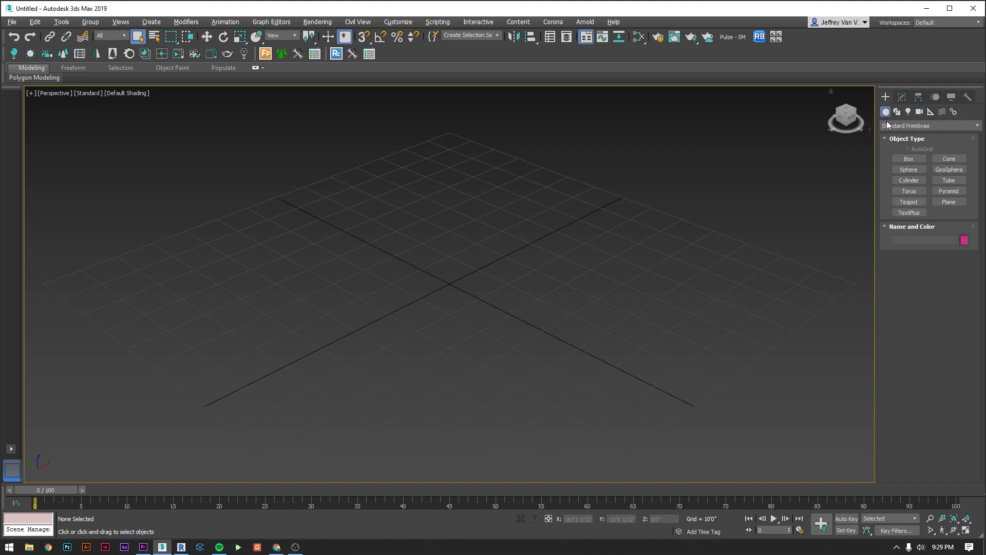
click(888, 127)
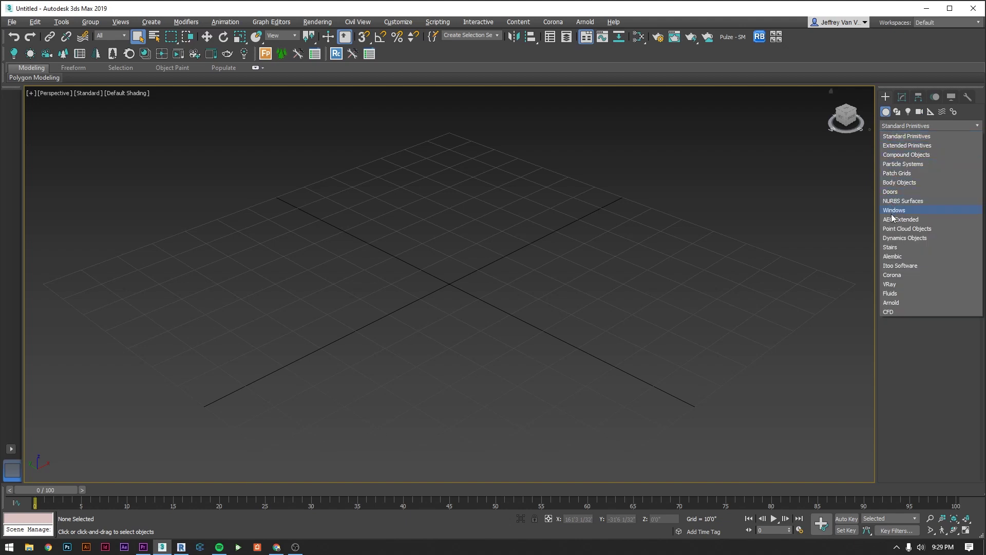
click(902, 334)
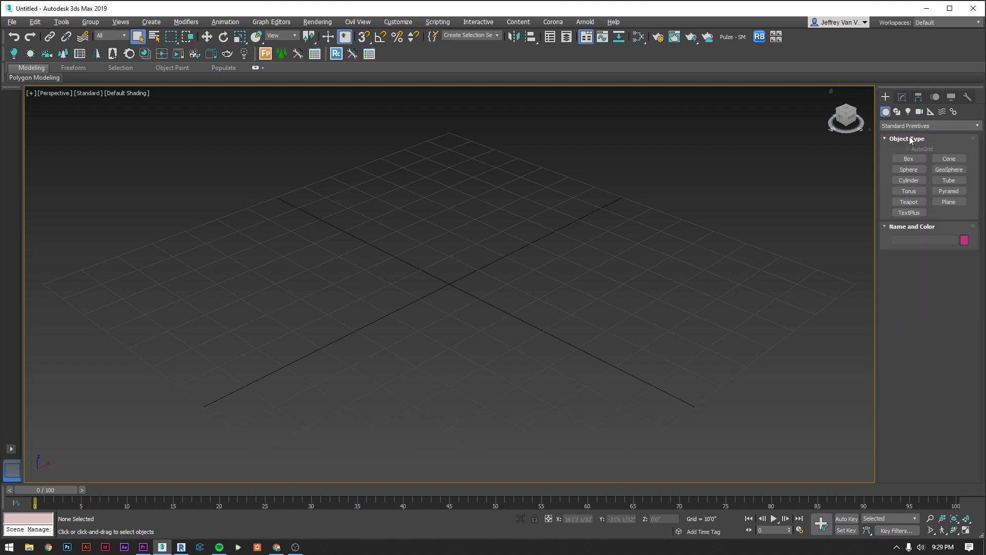
Review the camera and light renderer lists, view the Corona lights, then arm the Box tool.
click(919, 112)
click(917, 126)
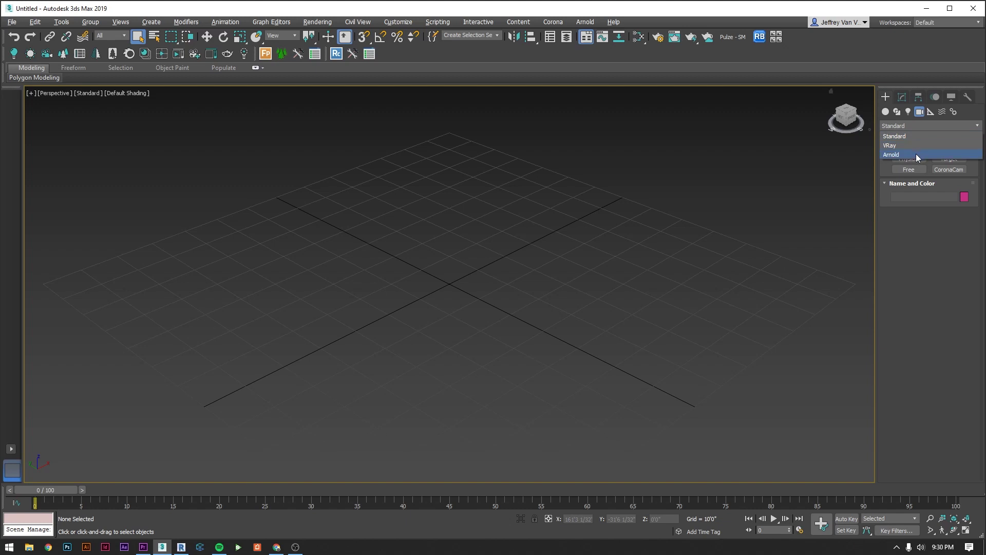
click(908, 111)
click(909, 126)
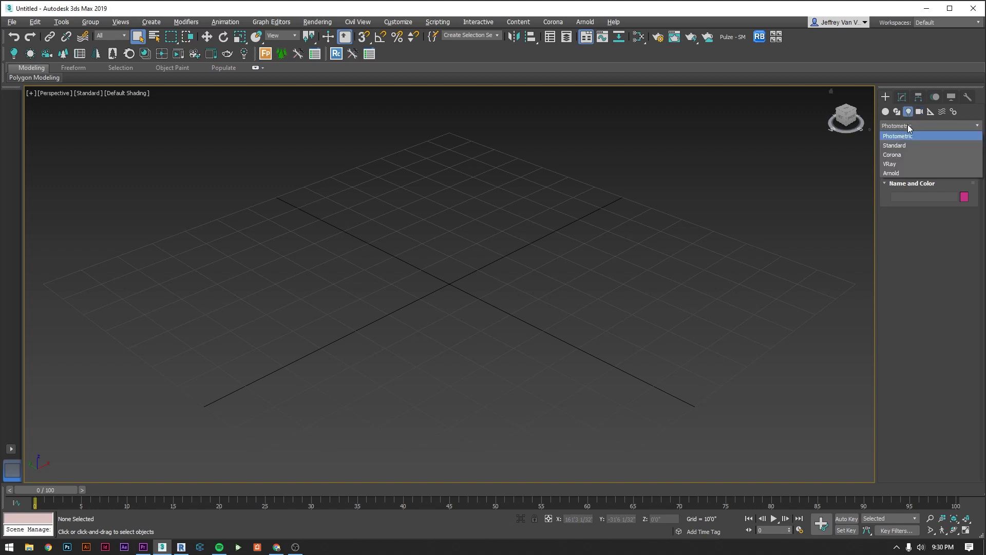
click(907, 156)
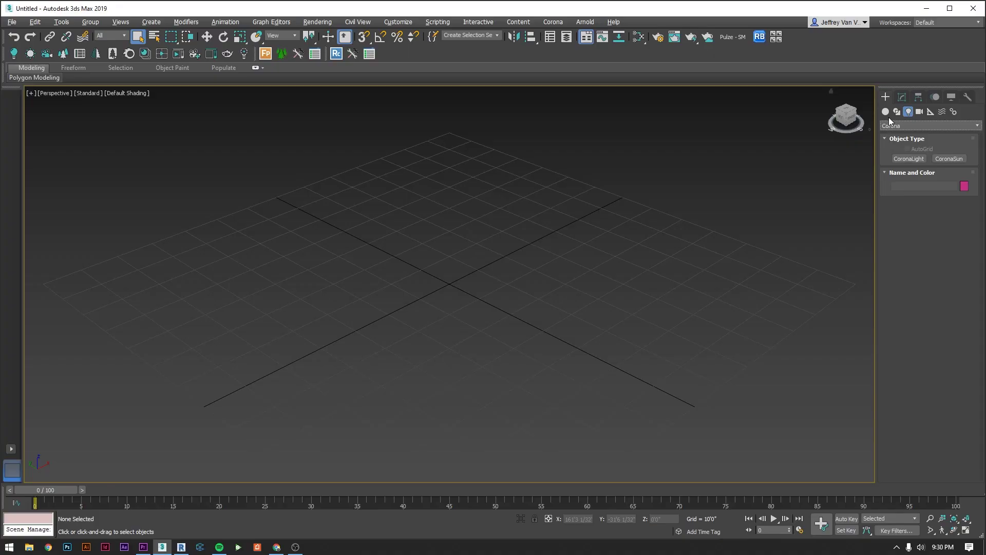
click(886, 112)
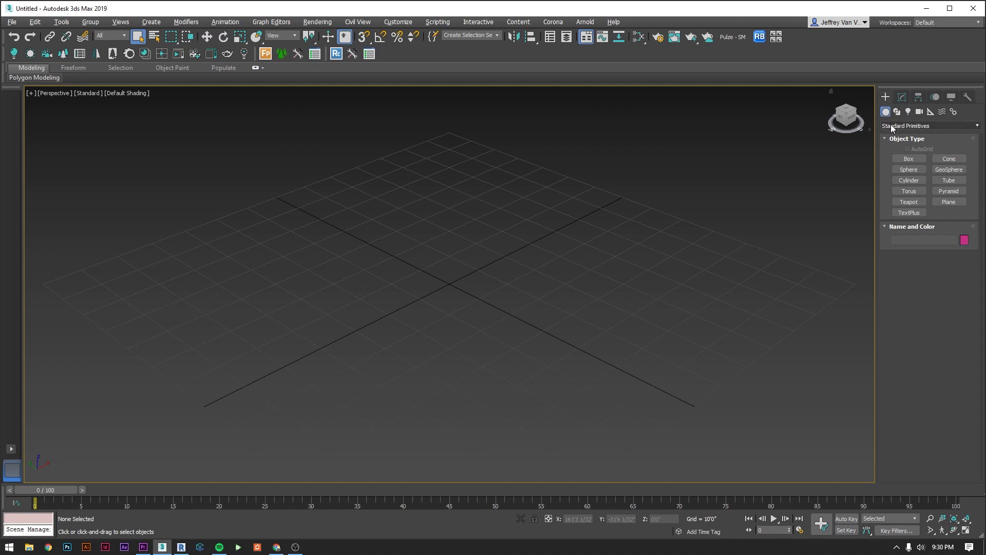
click(908, 159)
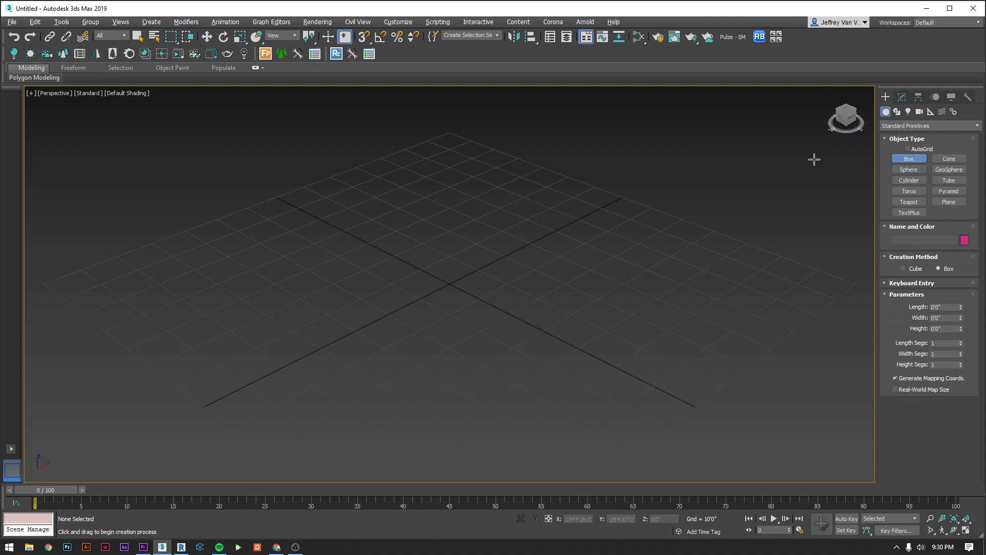
Draw Box001 as a long rectangular box on the grid and recentre the view on it.
drag(548, 196, 406, 383)
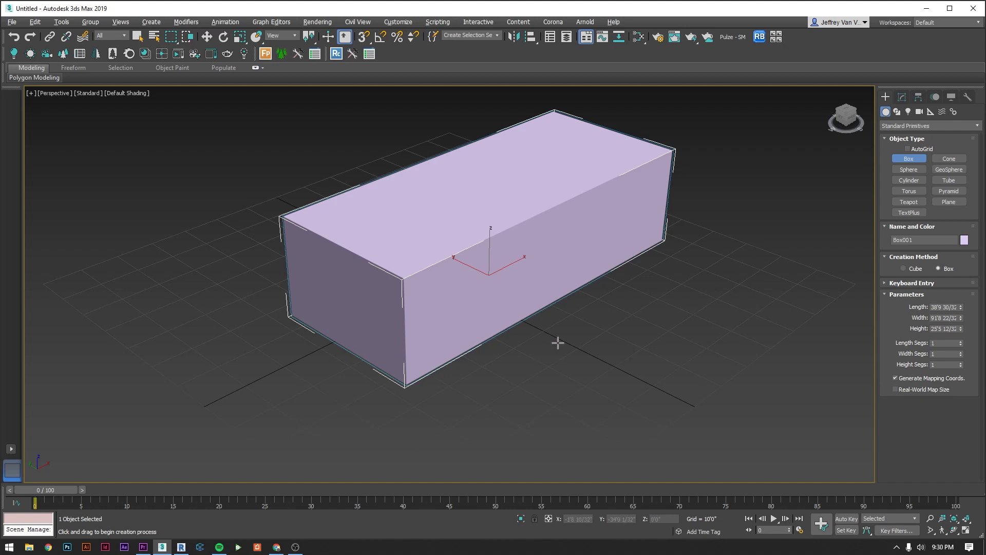
middle_drag(558, 343, 530, 358)
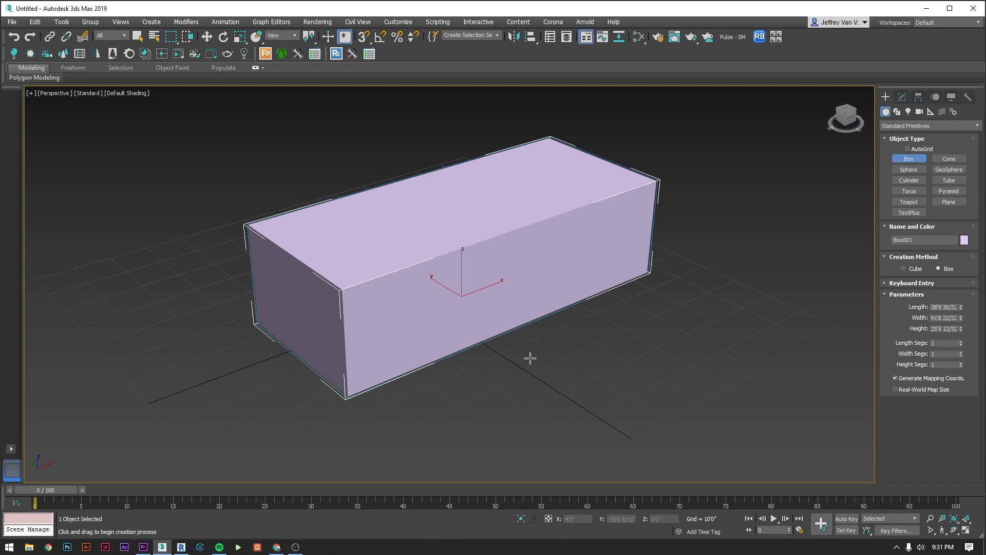
Exit box creation, select Box001 and slide it along its X axis.
right_click(175, 100)
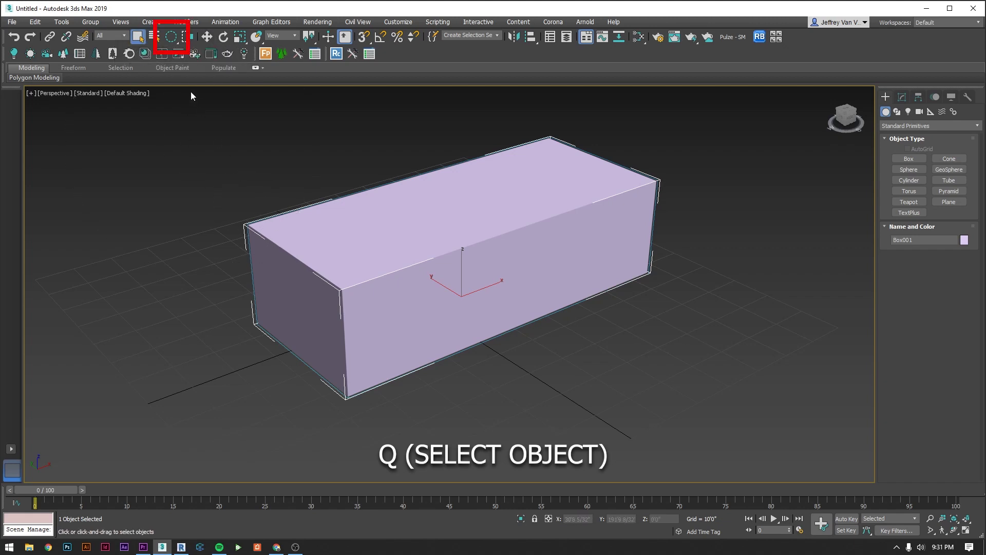
click(140, 235)
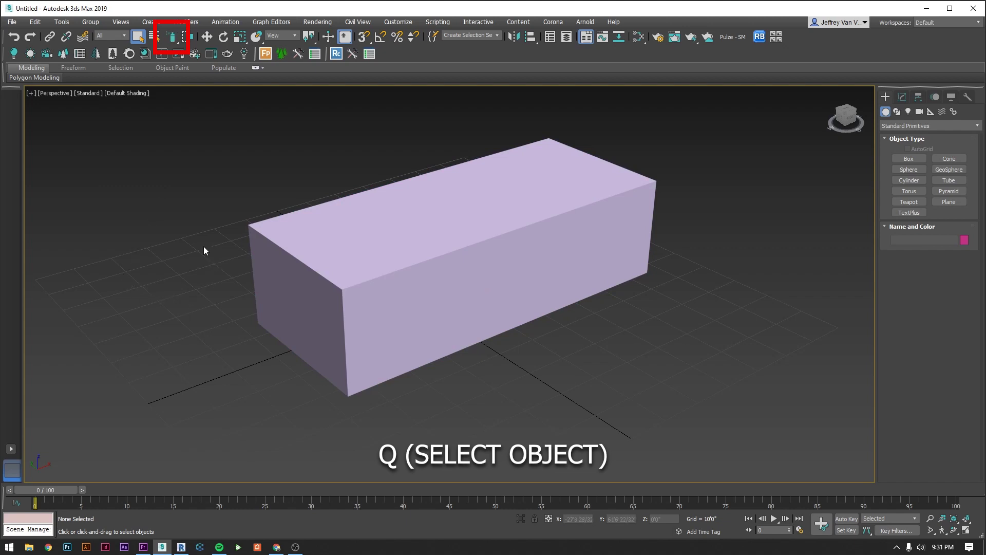
key(w)
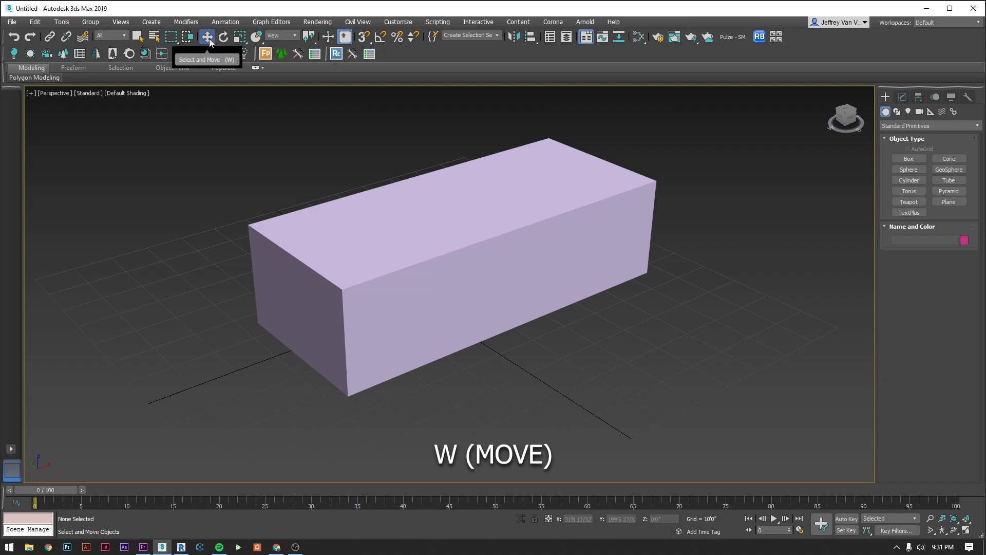
click(317, 239)
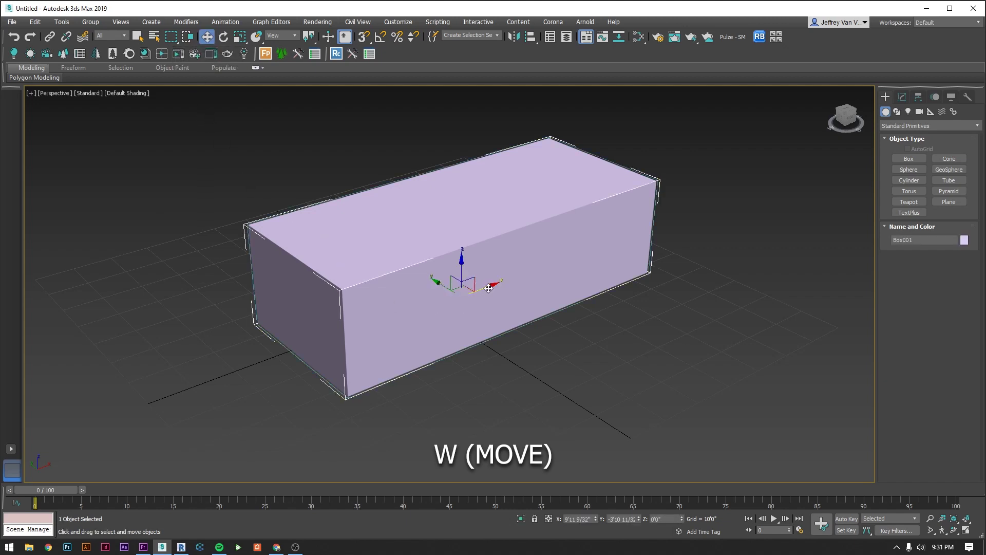
drag(489, 288, 436, 235)
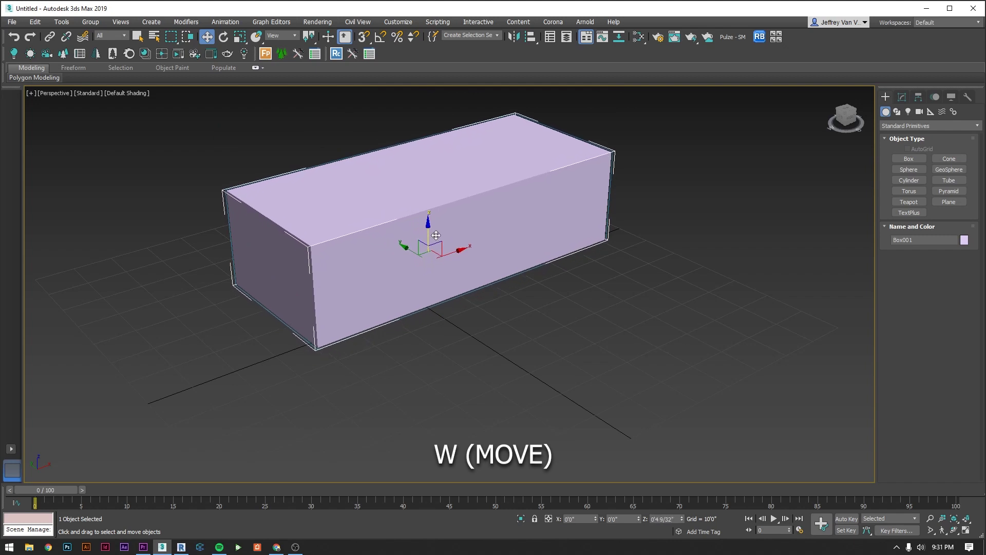
Rotate Box001 about its Z axis and tilt it about its Y axis.
key(e)
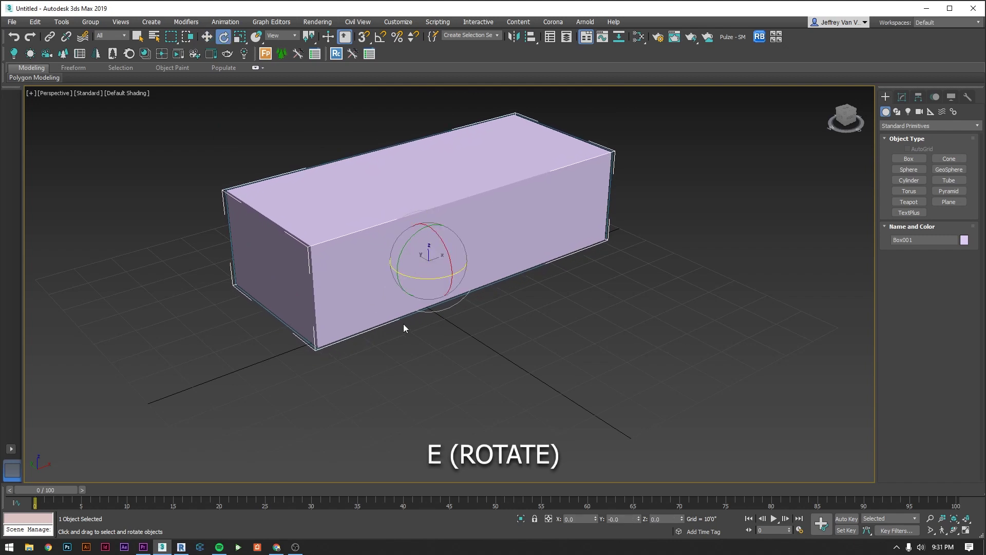
drag(434, 279, 425, 297)
drag(410, 251, 424, 269)
Scale Box001, shift it slightly down-left, and zoom out to recentre it.
key(r)
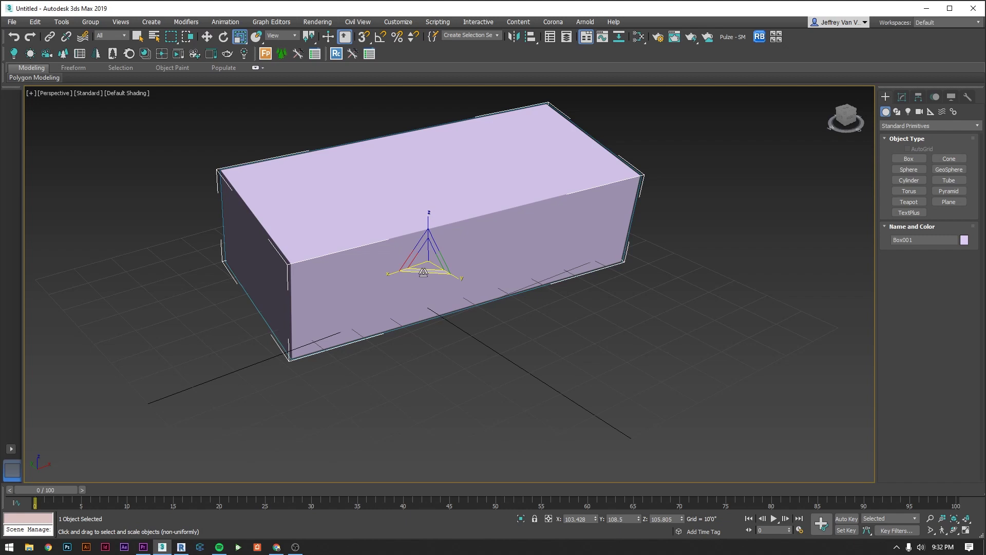
middle_drag(424, 272, 417, 298)
key(e)
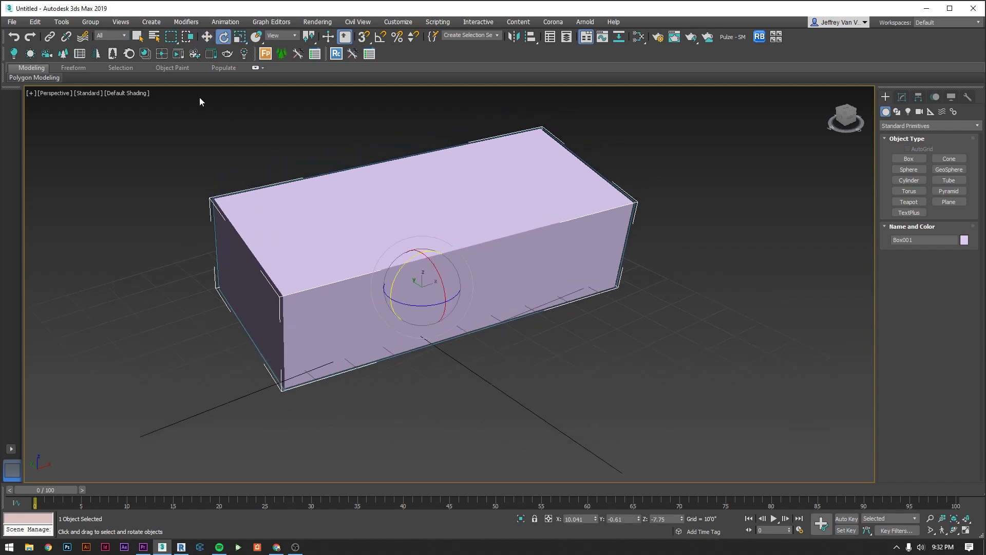
key(w)
key(r)
key(w)
drag(431, 278, 407, 289)
key(e)
key(r)
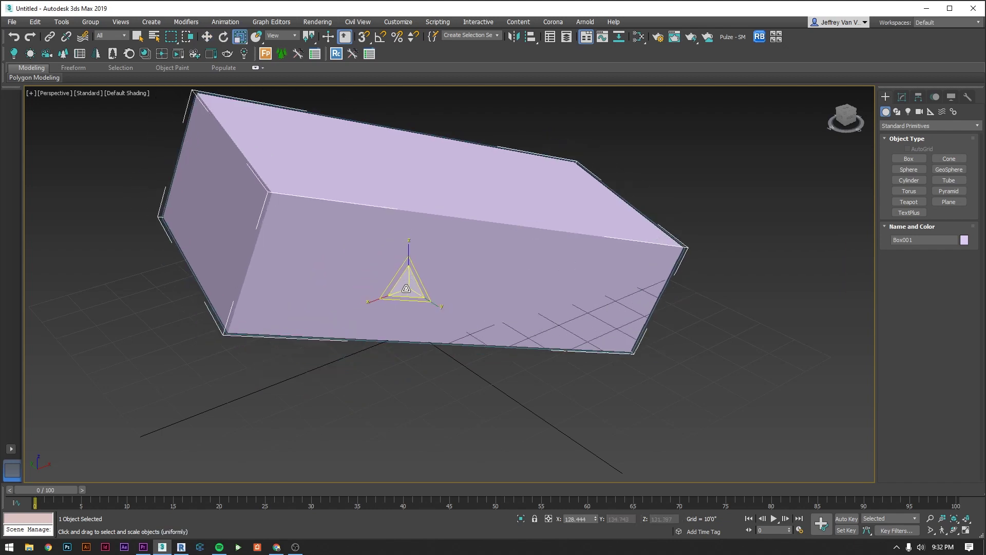
key(w)
scroll(420, 285, down, 4)
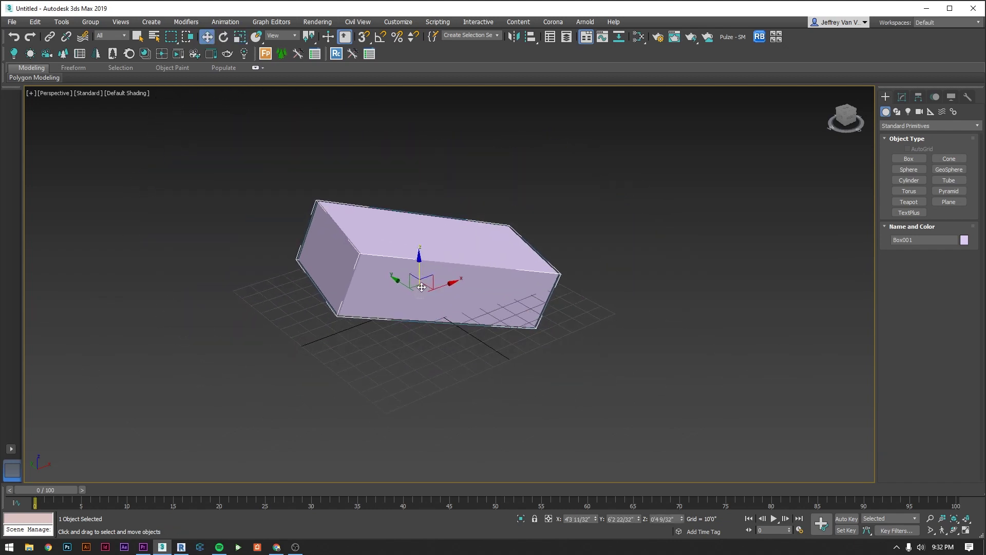
mouse_move(422, 287)
middle_down()
mouse_move(434, 317)
mouse_move(422, 301)
middle_up()
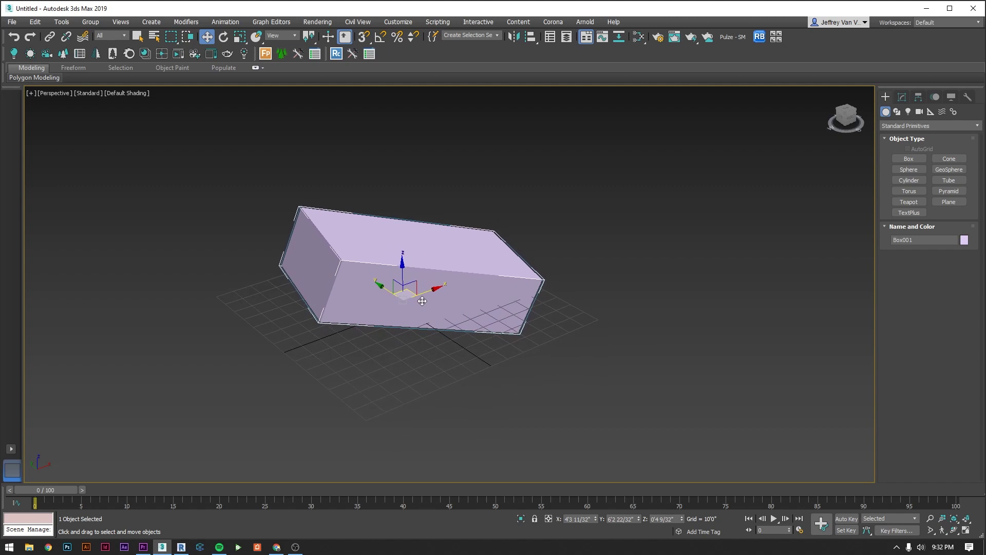
Check the box from the Top, Front and Left views, then return to Perspective.
key(t)
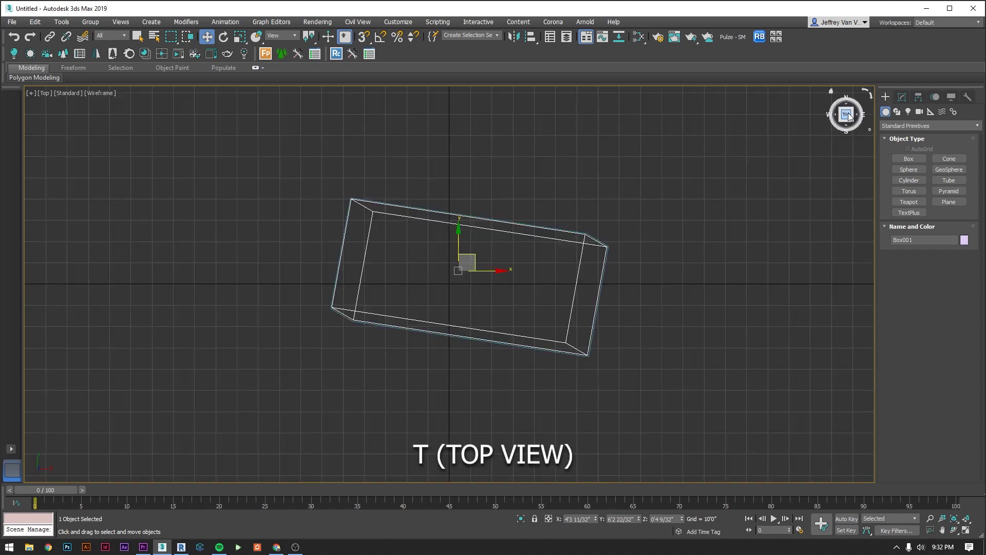
key(f)
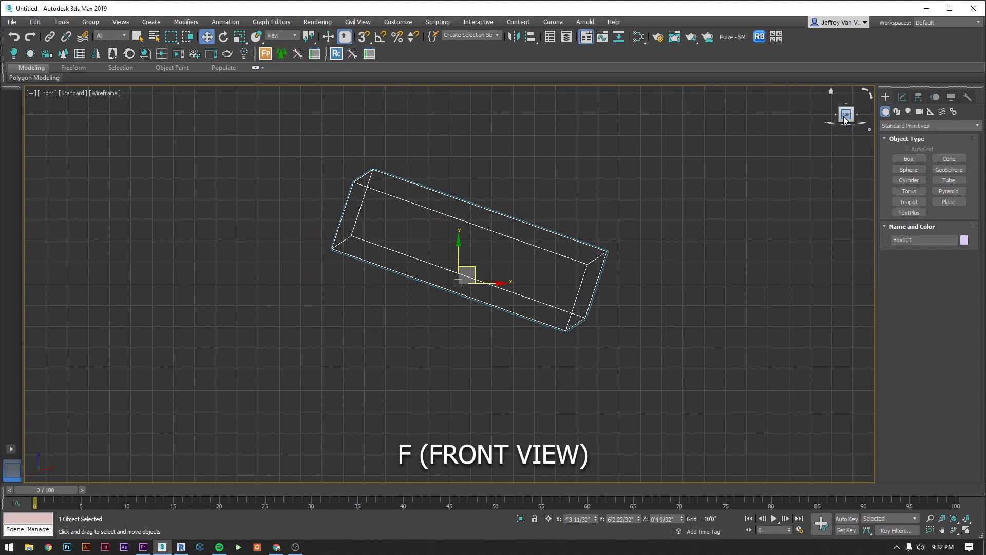
key(l)
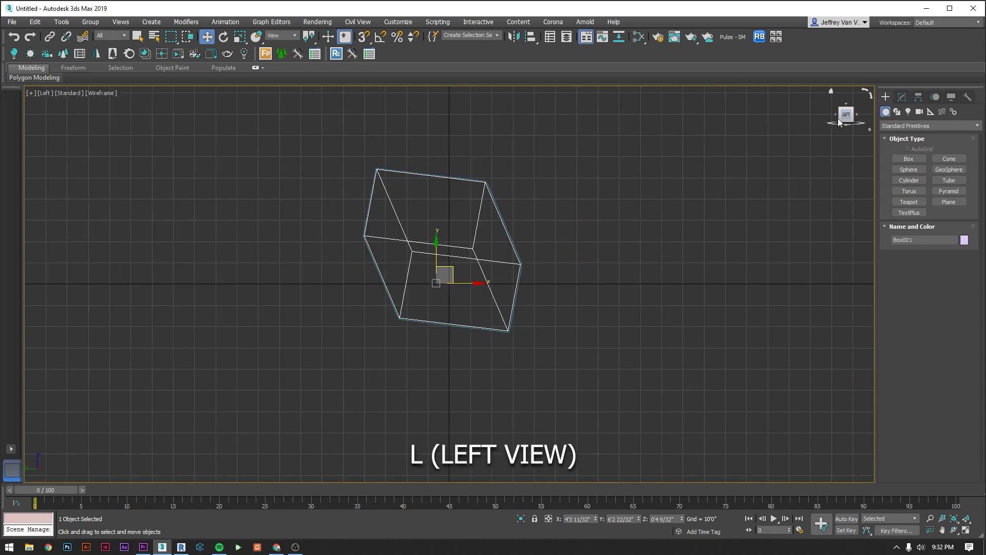
key(p)
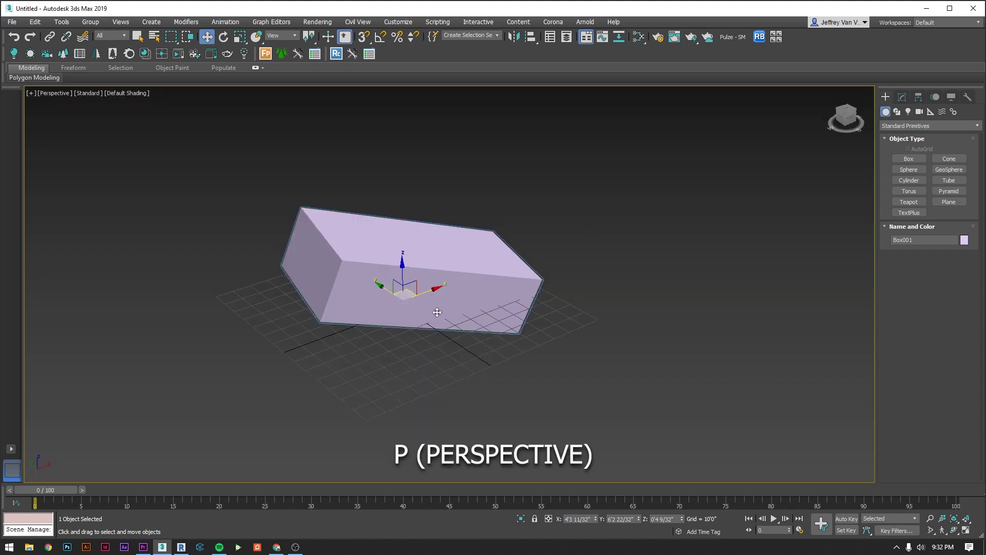
Frame and orbit the box in Perspective and bring up its Box parameters.
middle_drag(402, 343, 415, 345)
key(z)
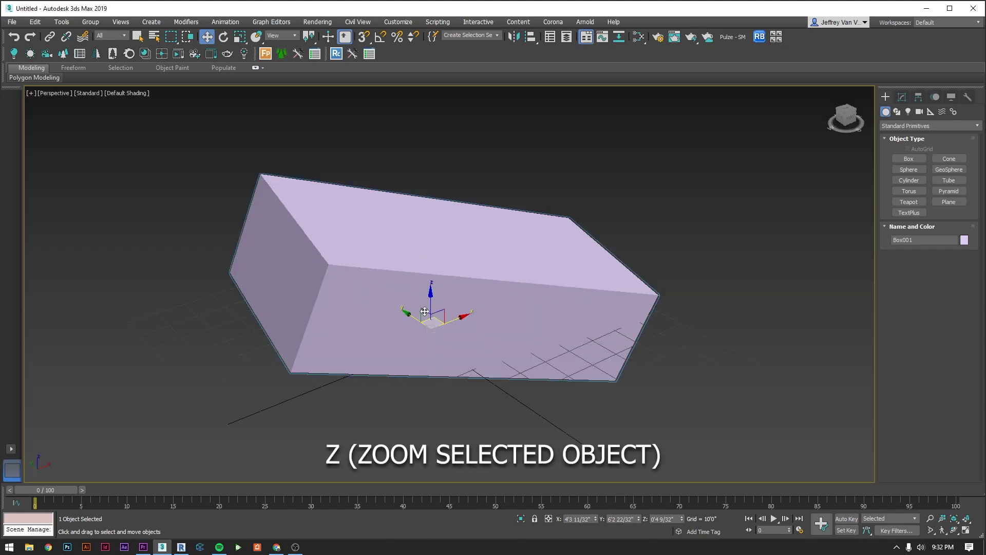
scroll(378, 301, down, 10)
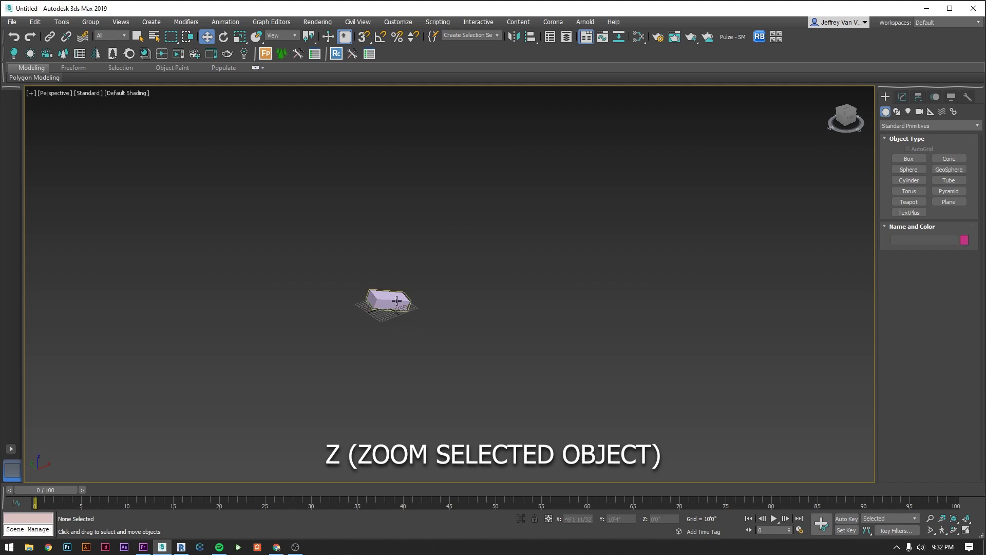
key(z)
alt+middle_drag(424, 319, 447, 321)
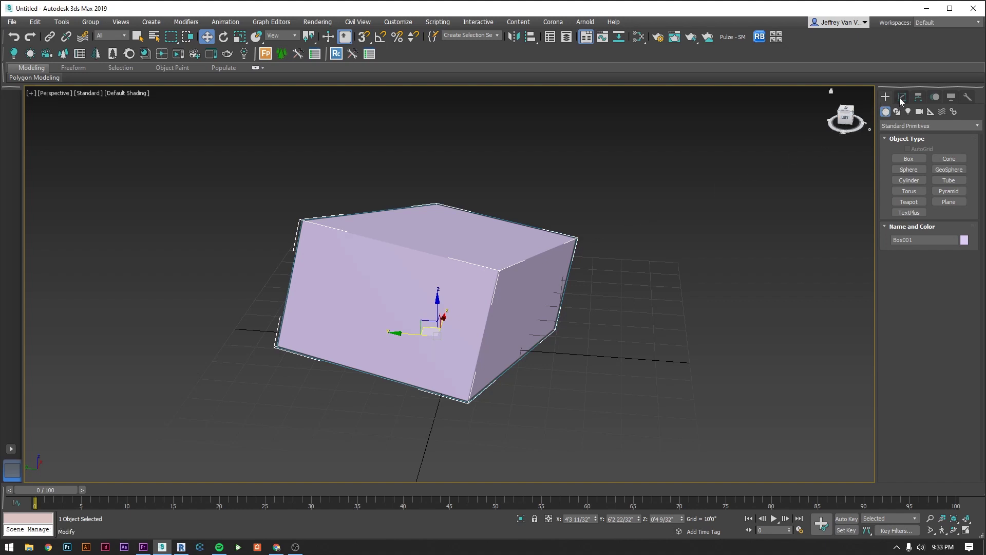
click(901, 98)
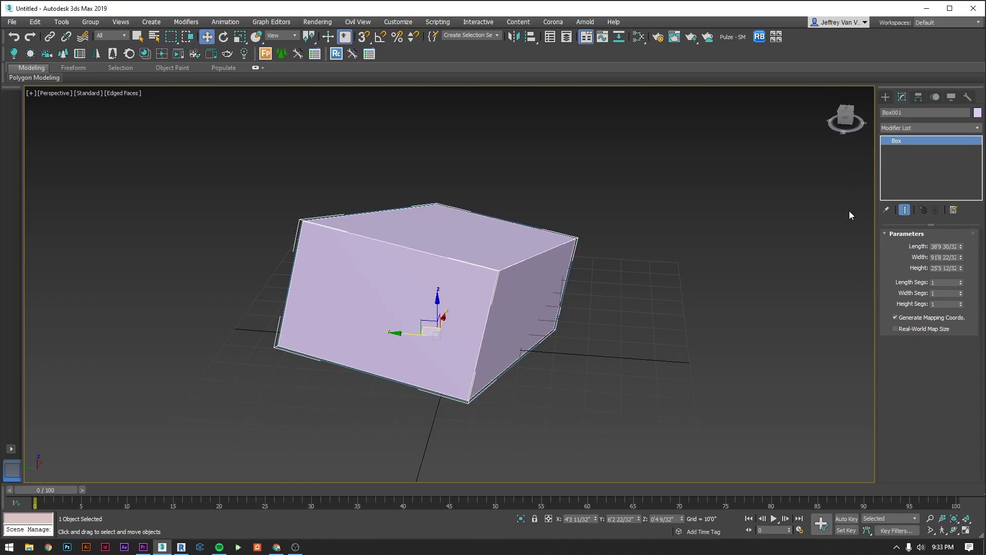
Set Box001 to 5 length, 4 width and 9 height segments and narrow its width to about 82'6".
drag(960, 282, 961, 296)
alt+middle_drag(769, 317, 738, 323)
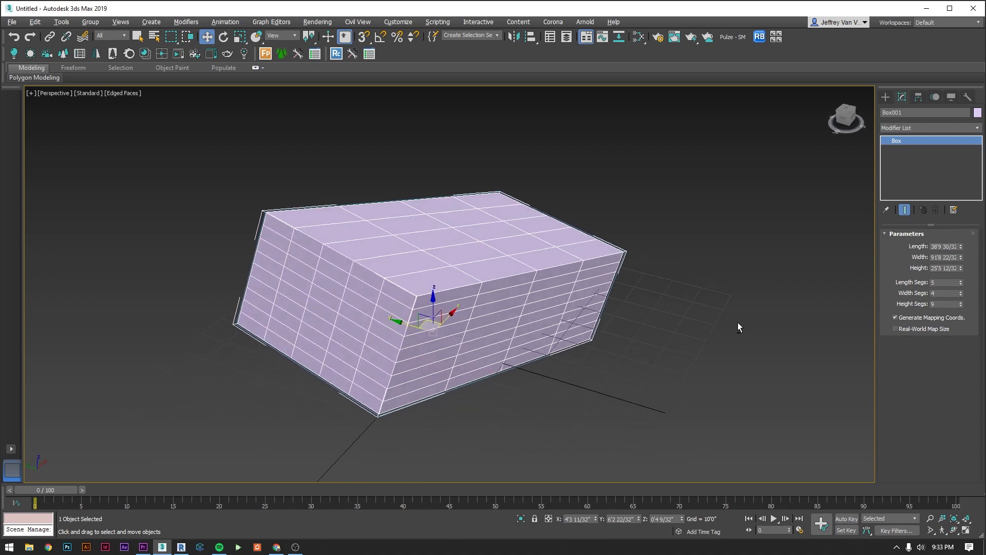
drag(959, 257, 961, 261)
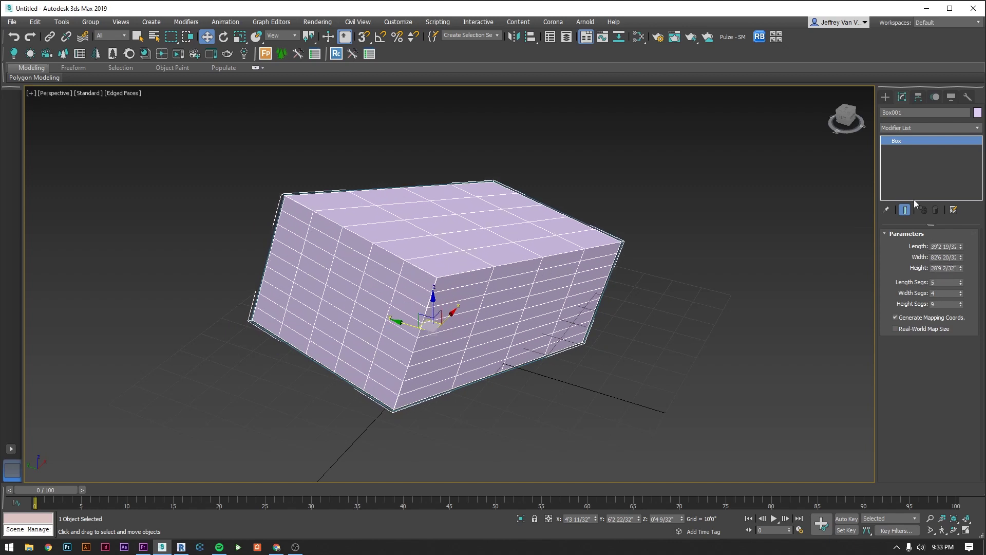
Place a targeted CoronaCamera001 to the right of Box001 and show its camera parameters.
click(886, 97)
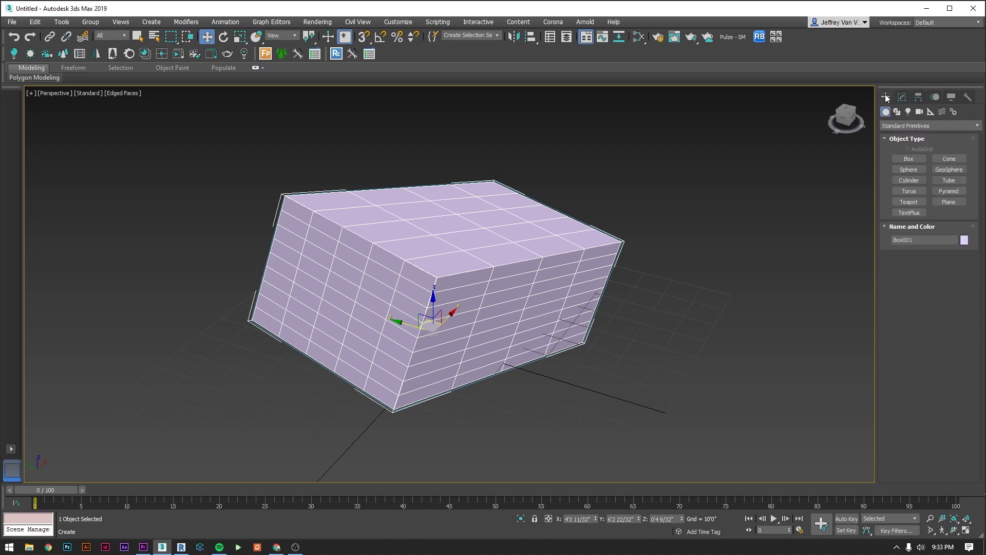
click(918, 112)
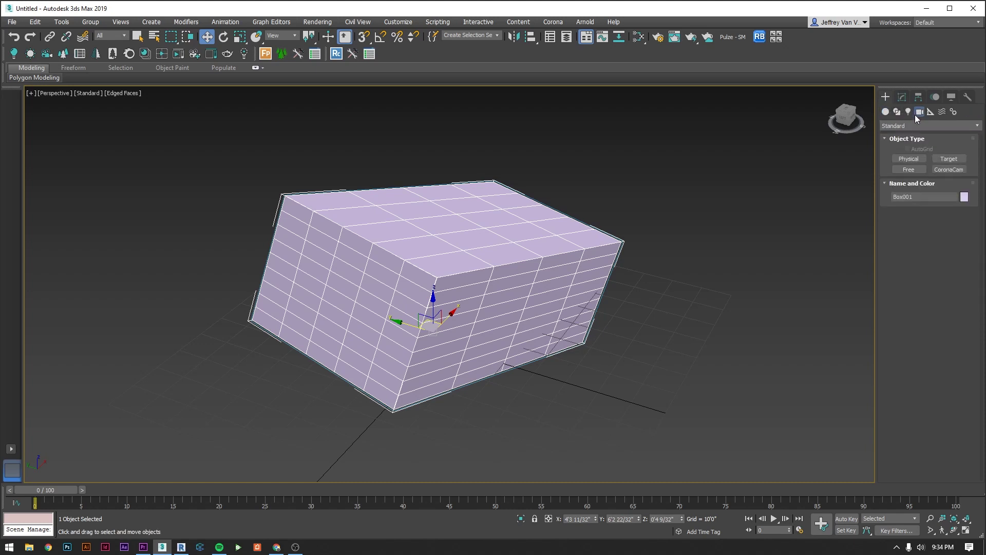
click(949, 169)
drag(769, 345, 721, 230)
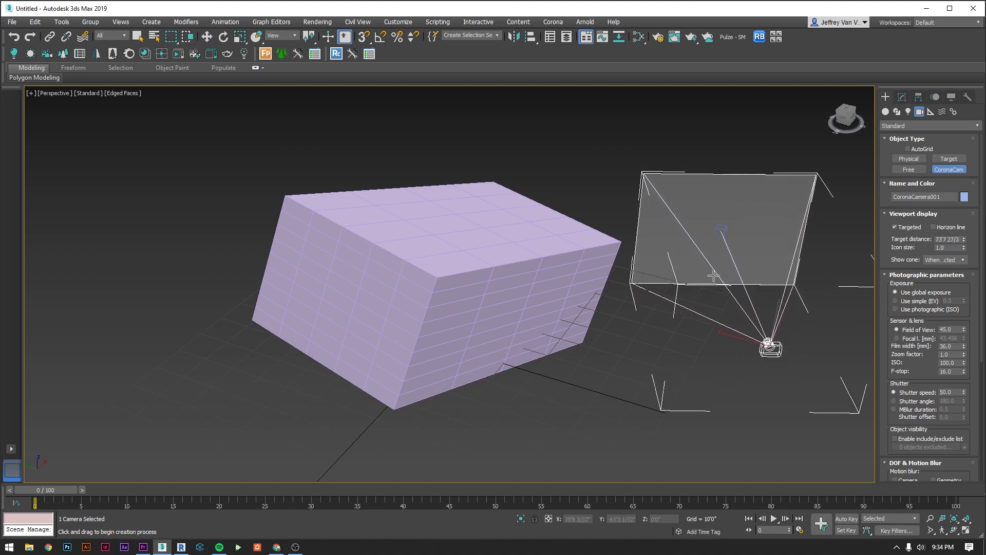
key(w)
click(902, 97)
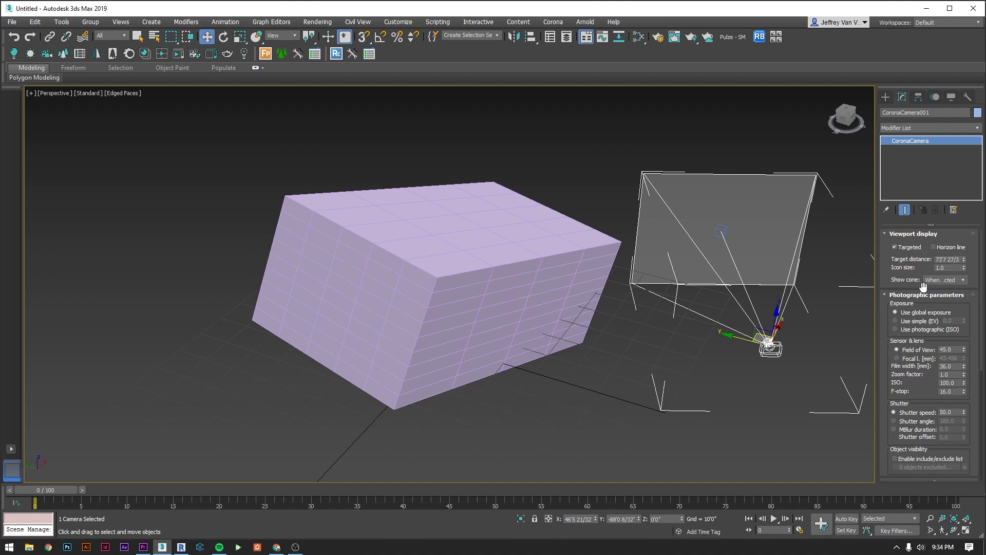
Select Box001 and add a Twist modifier from the Modifier List.
click(515, 299)
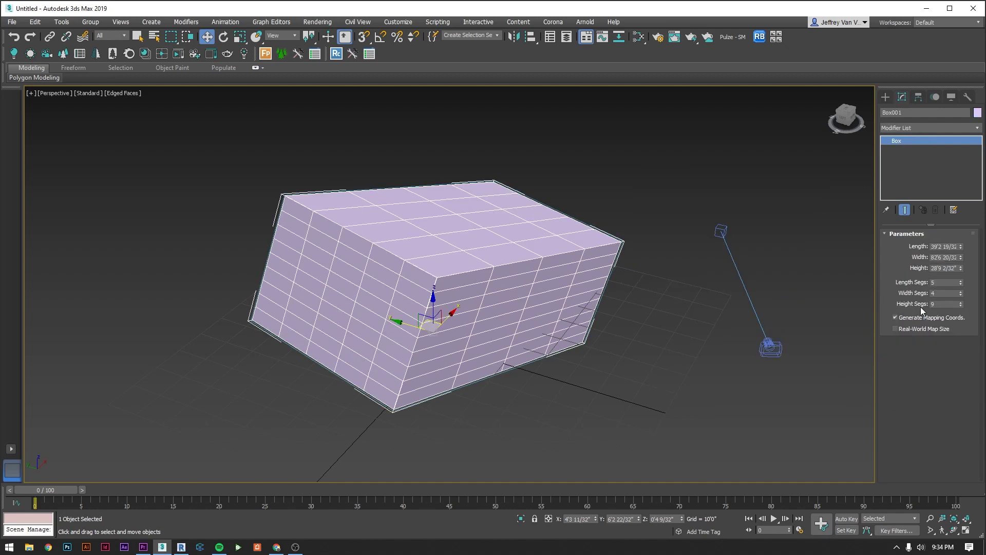
click(769, 349)
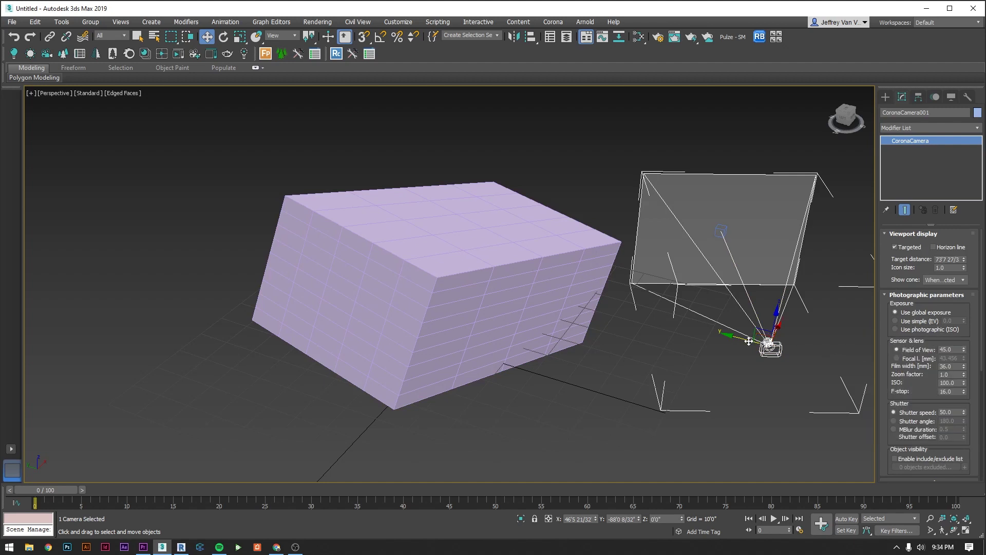
click(547, 308)
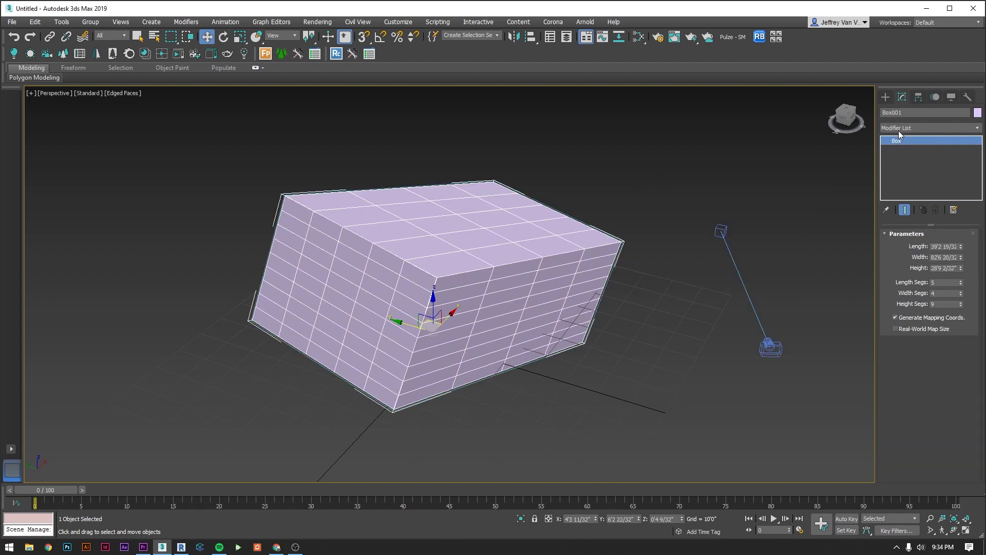
click(947, 128)
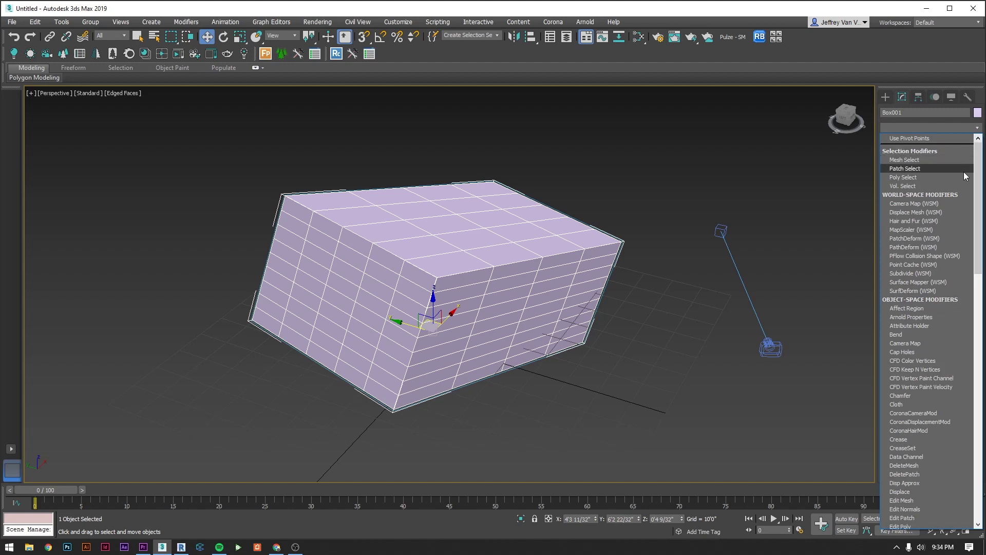
drag(981, 177, 972, 381)
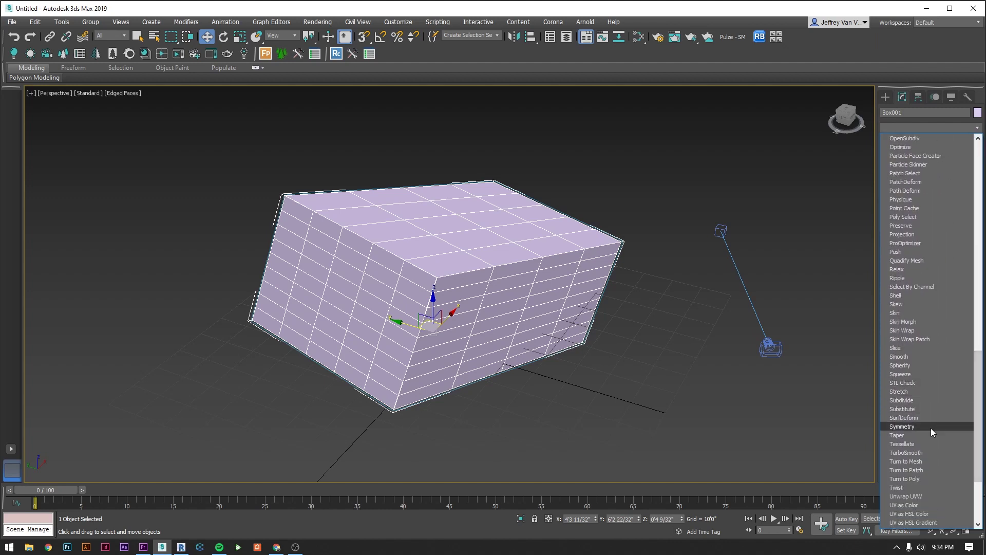
click(907, 488)
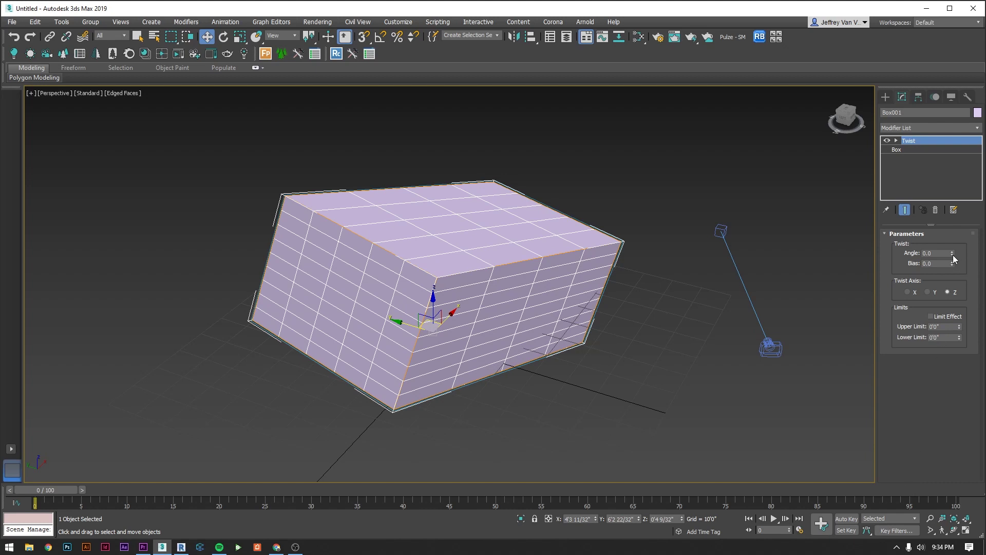
Set the Twist angle to 18.0 and toggle the modifier off and on to compare.
drag(952, 254, 960, 232)
mouse_move(619, 313)
alt+middle_down()
mouse_move(603, 278)
mouse_move(625, 292)
mouse_move(619, 308)
alt+middle_up()
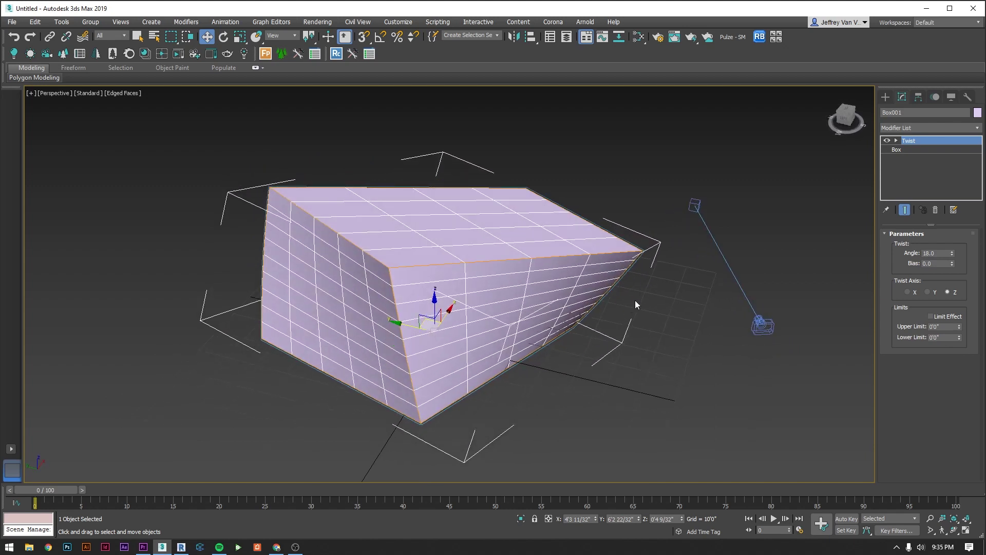
click(887, 141)
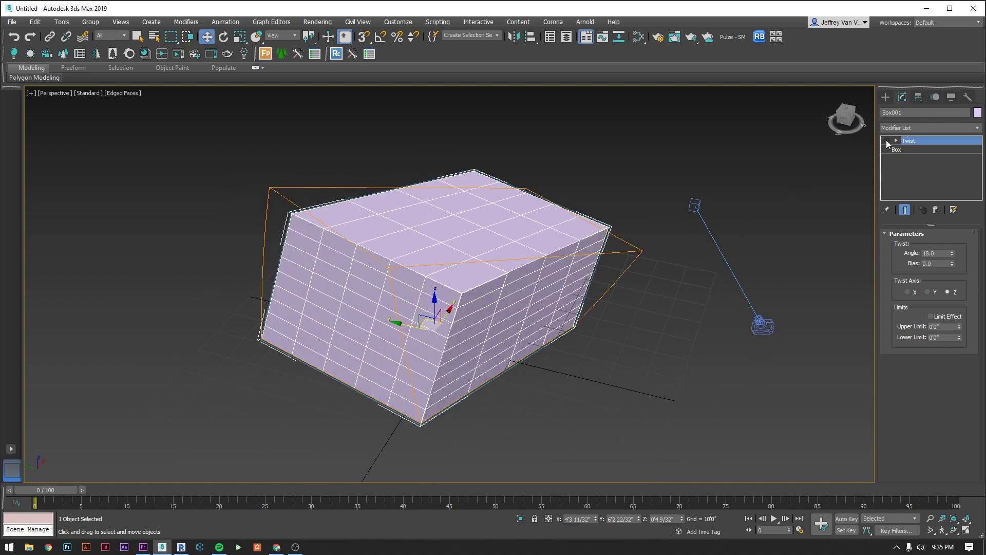
click(887, 141)
click(887, 141)
alt+middle_drag(810, 196, 827, 166)
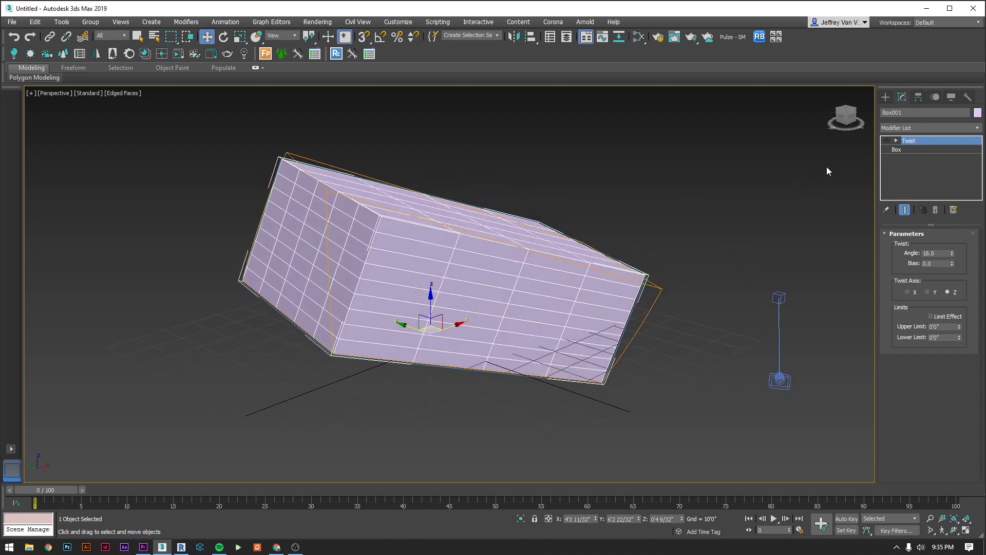
click(887, 141)
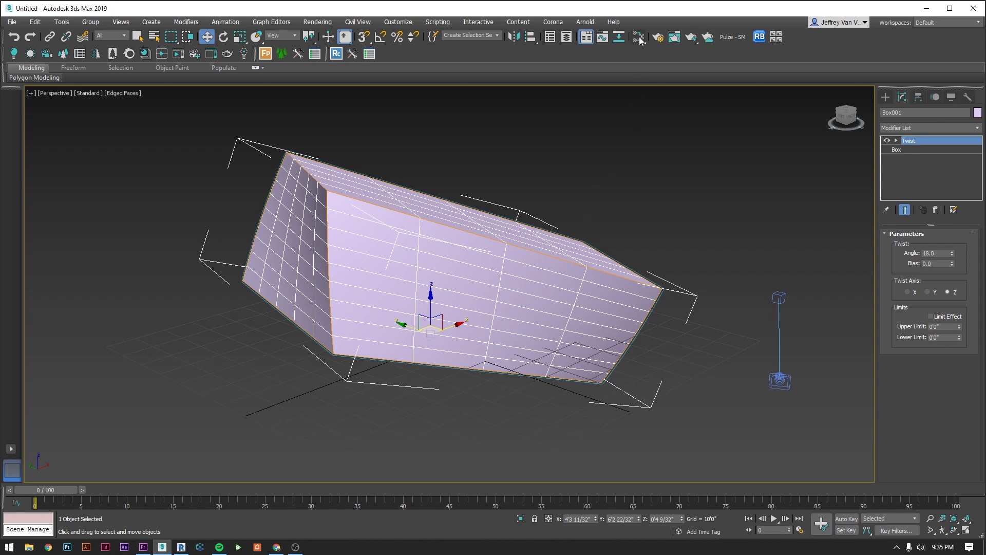
Open the material editor, switch to the Compact editor, then back to Slate.
key(m)
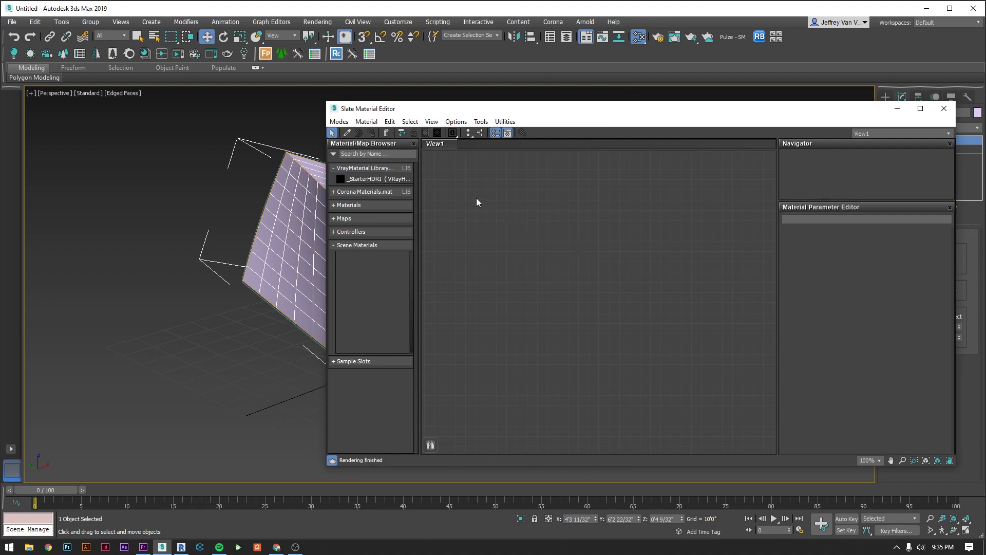
click(339, 121)
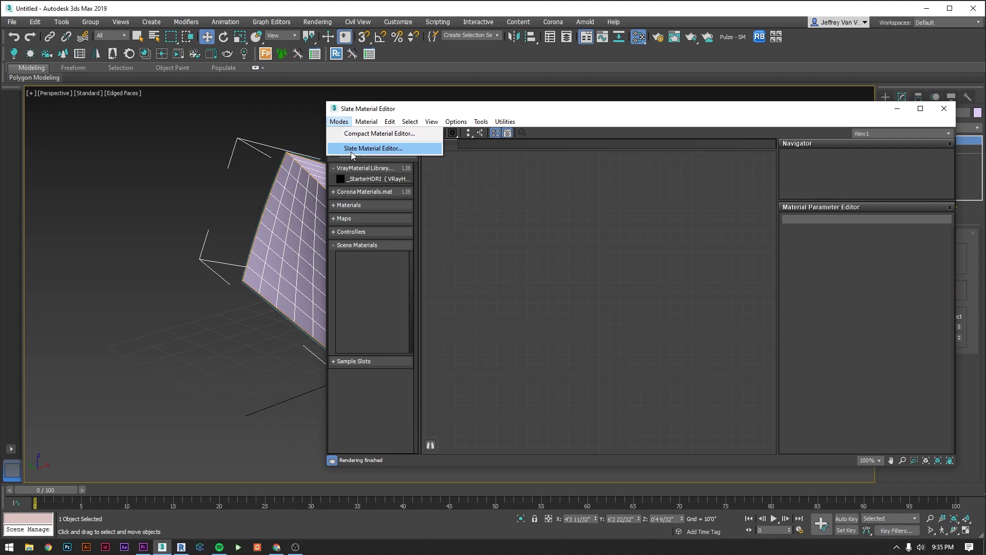
click(352, 133)
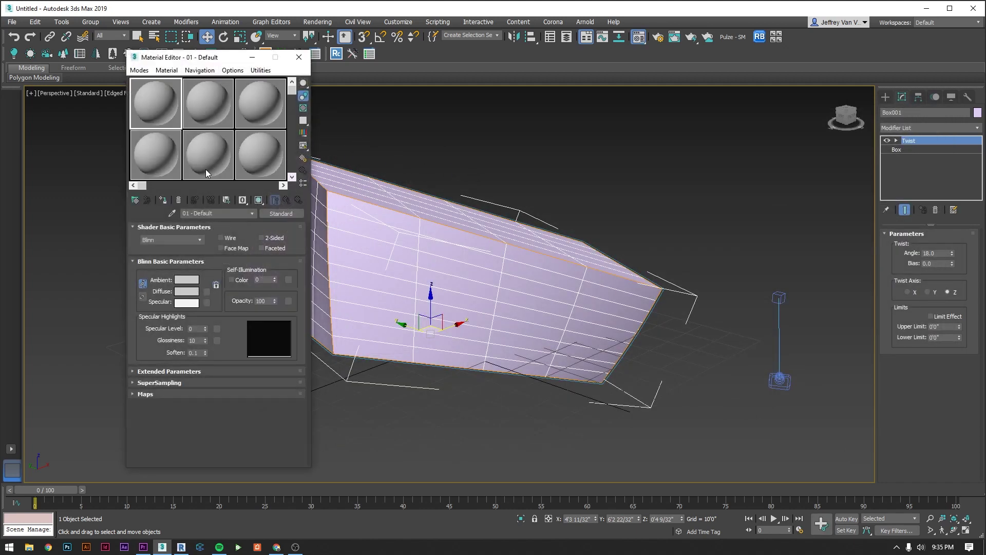
click(139, 71)
click(151, 98)
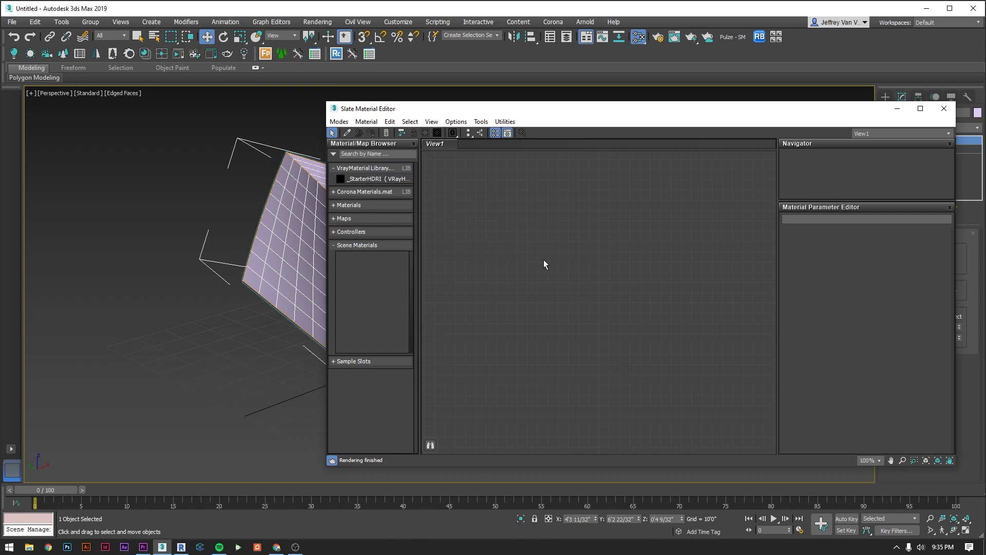
Bring up the Slate node-adding menu and dismiss it without adding a material.
right_click(556, 262)
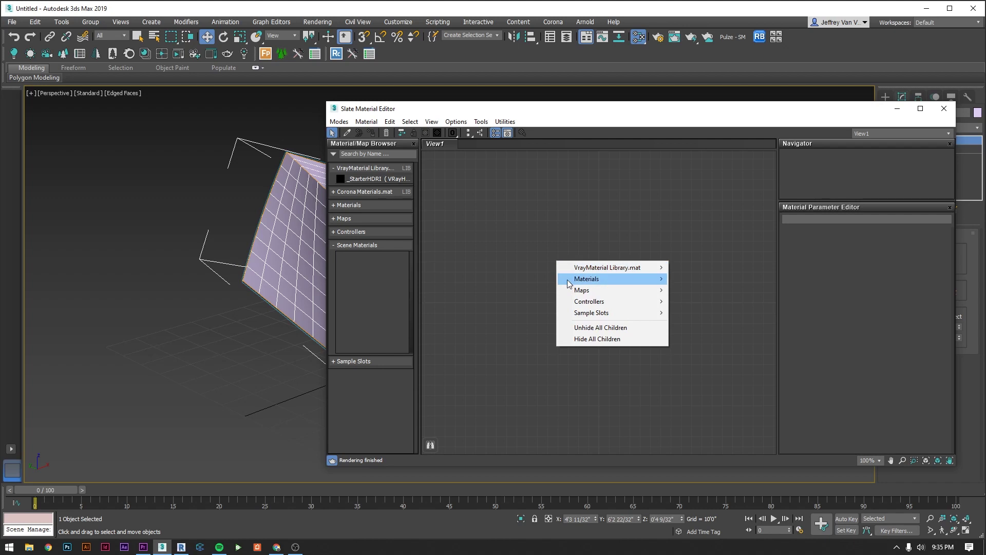
mouse_move(570, 291)
mouse_move(626, 287)
click(682, 232)
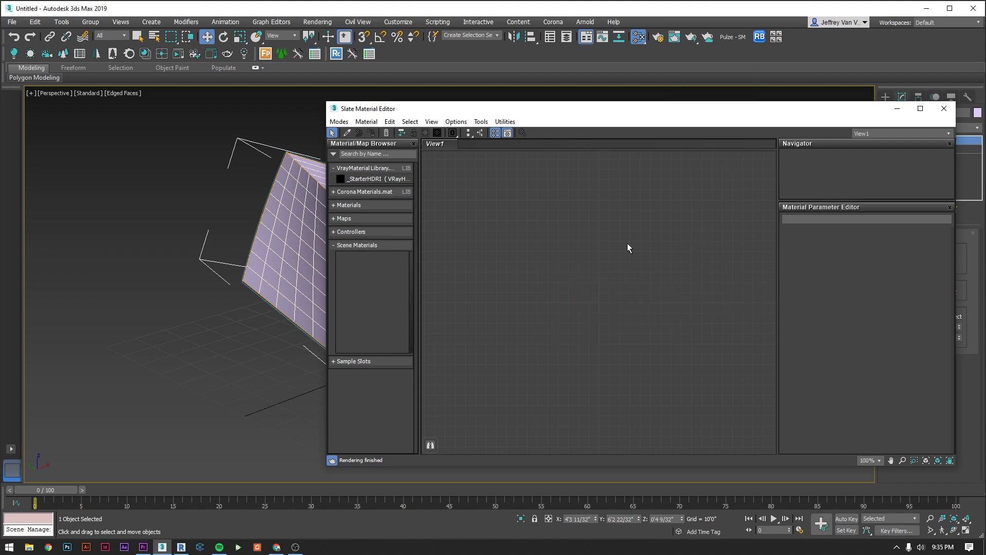
Add three nested layers, Layer001, Layer002 and Layer003, in the Layer Explorer, taking Box001 out of the default layer.
click(943, 108)
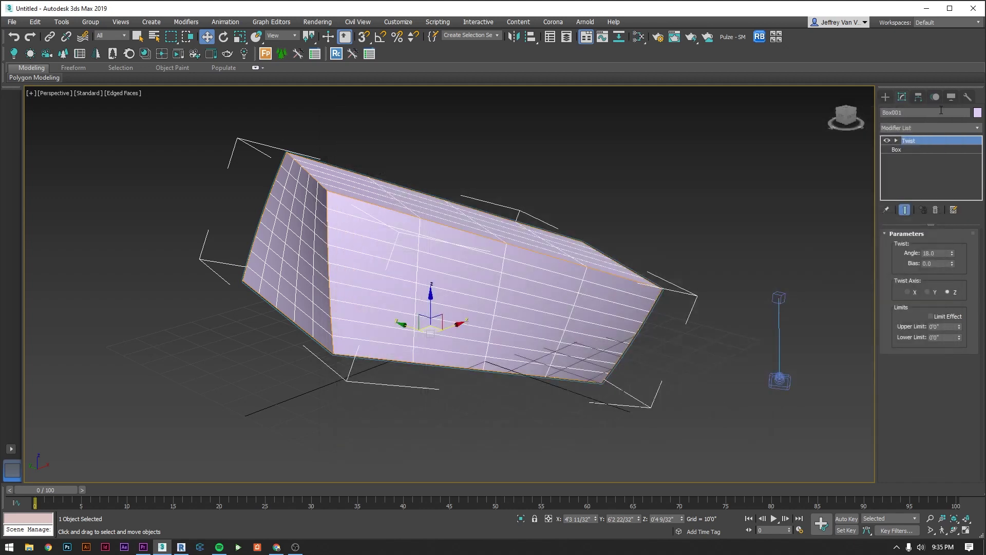
click(568, 38)
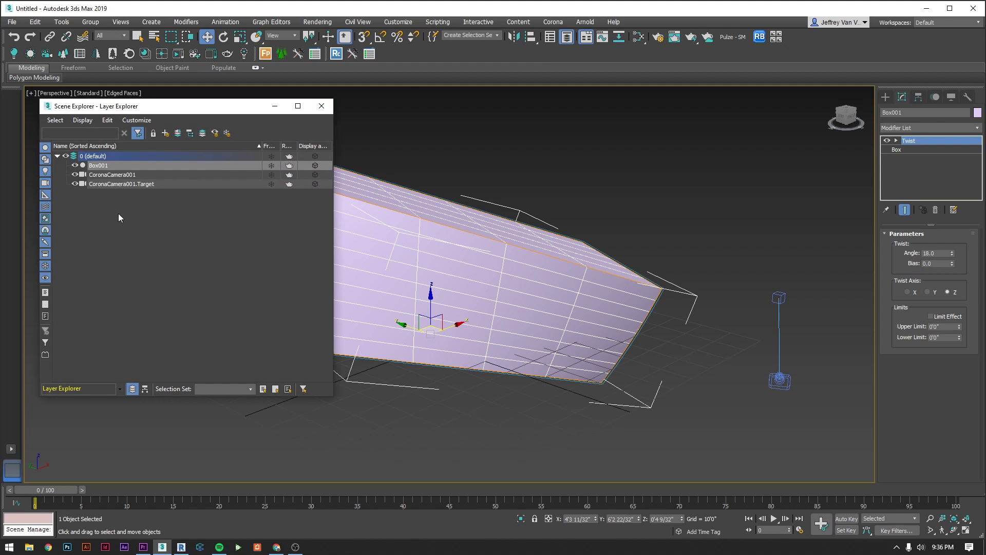
click(165, 133)
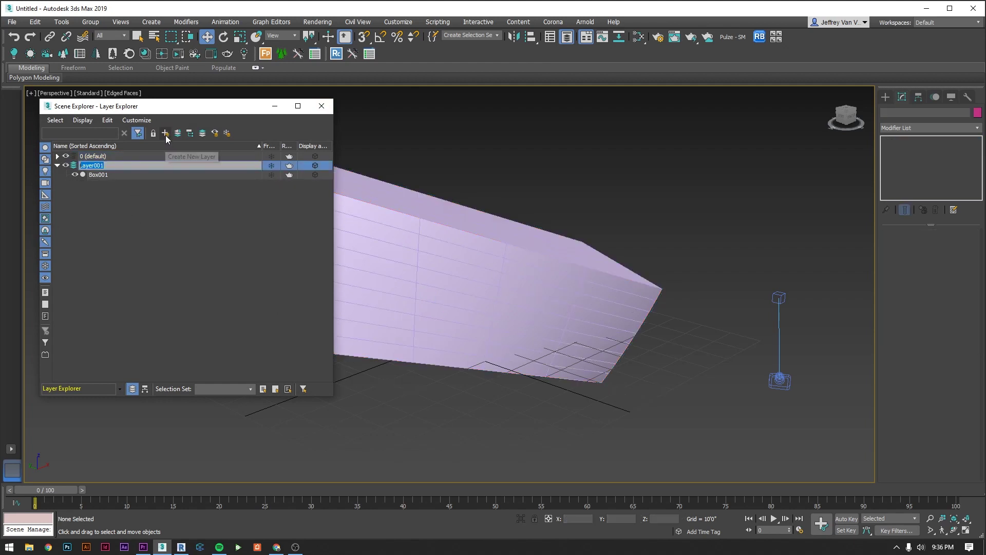
click(165, 133)
click(165, 133)
click(144, 220)
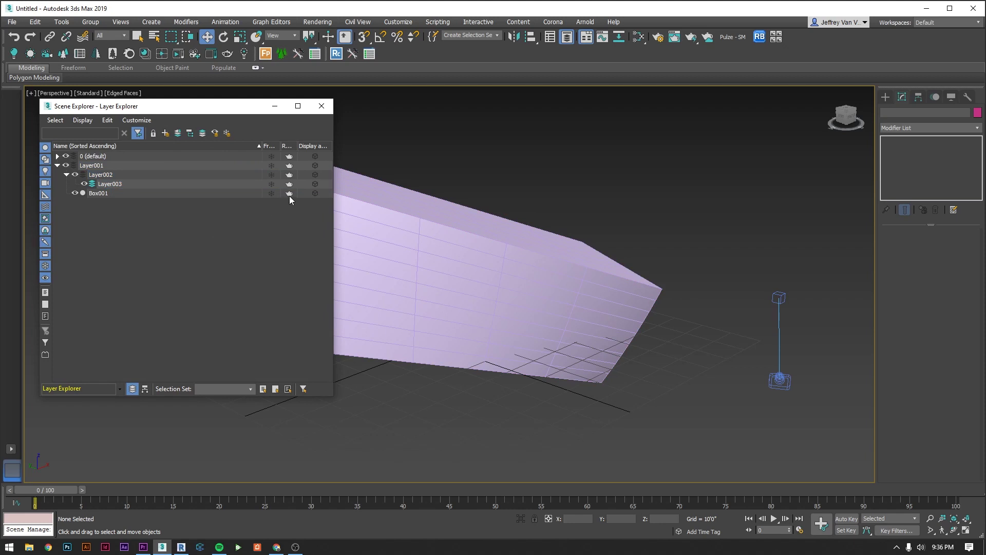
click(321, 105)
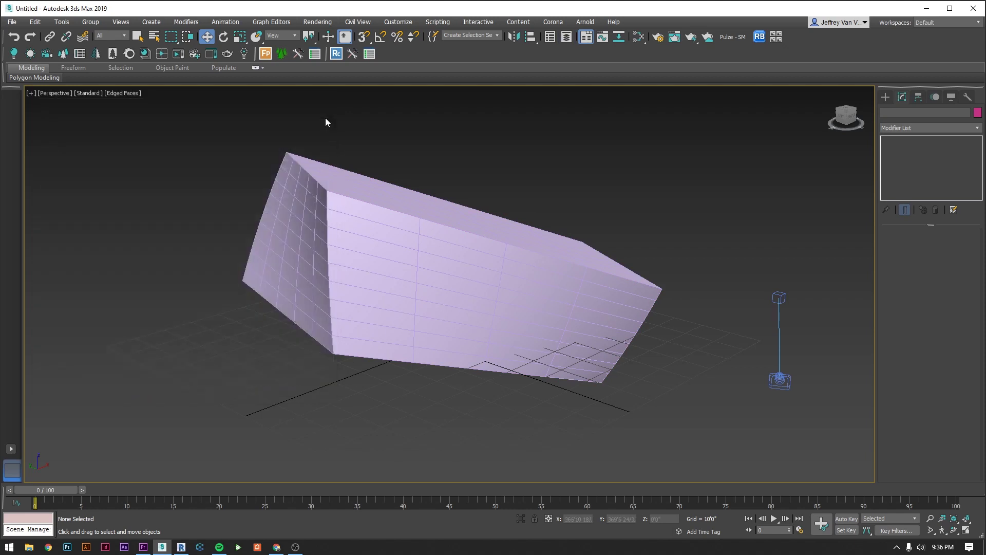
In Render Setup, choose the HDTV (video) output preset at 1920 × 1080 and leave the renderer on Scanline.
click(661, 39)
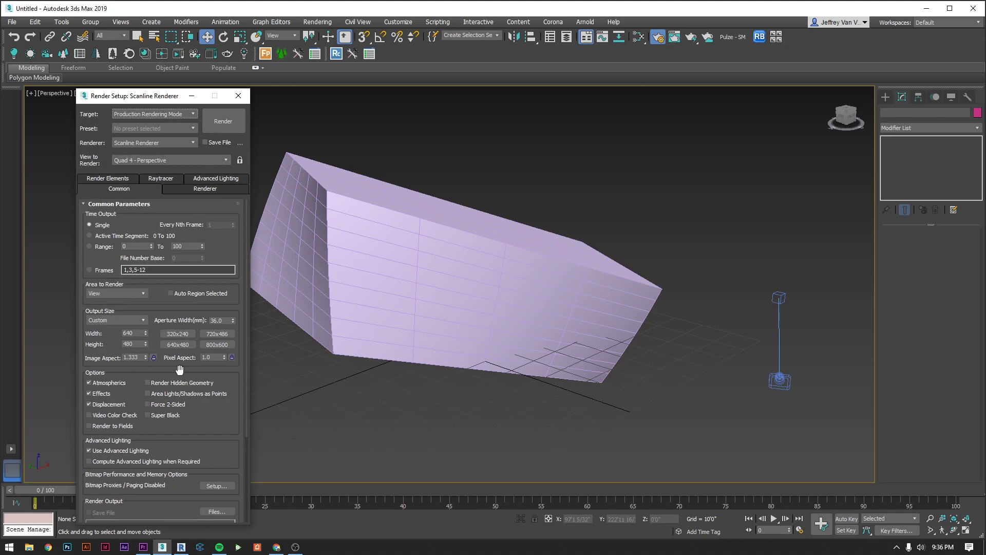
click(130, 320)
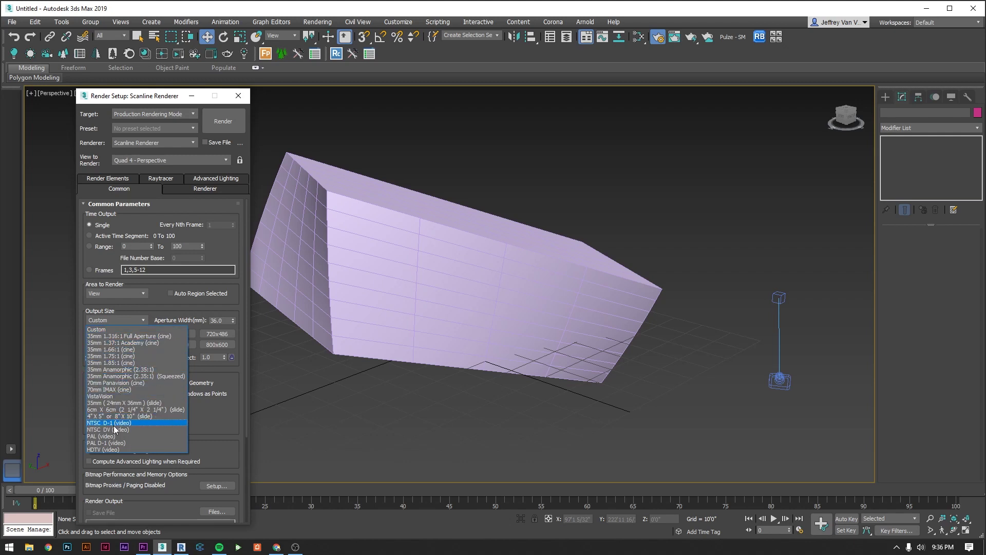
click(110, 448)
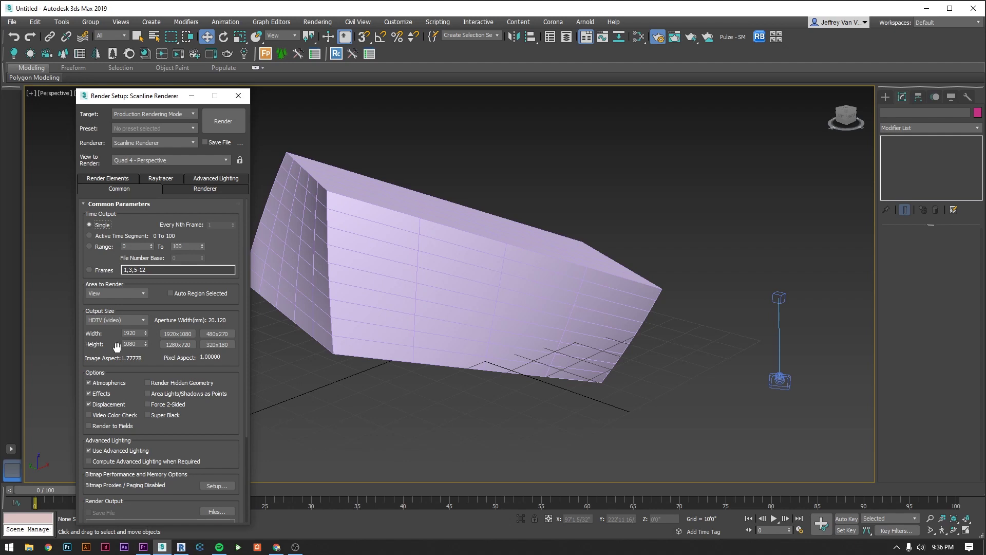
click(144, 142)
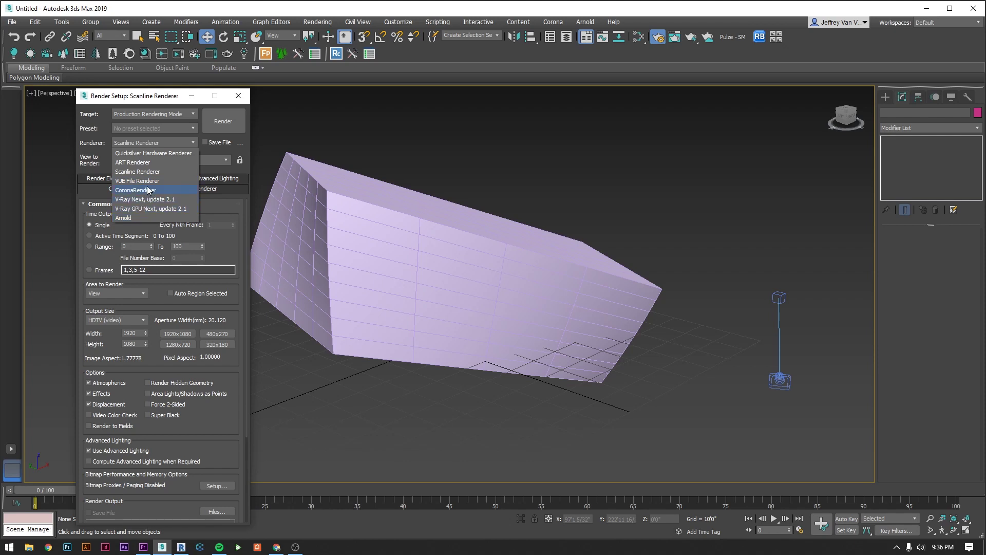
click(175, 142)
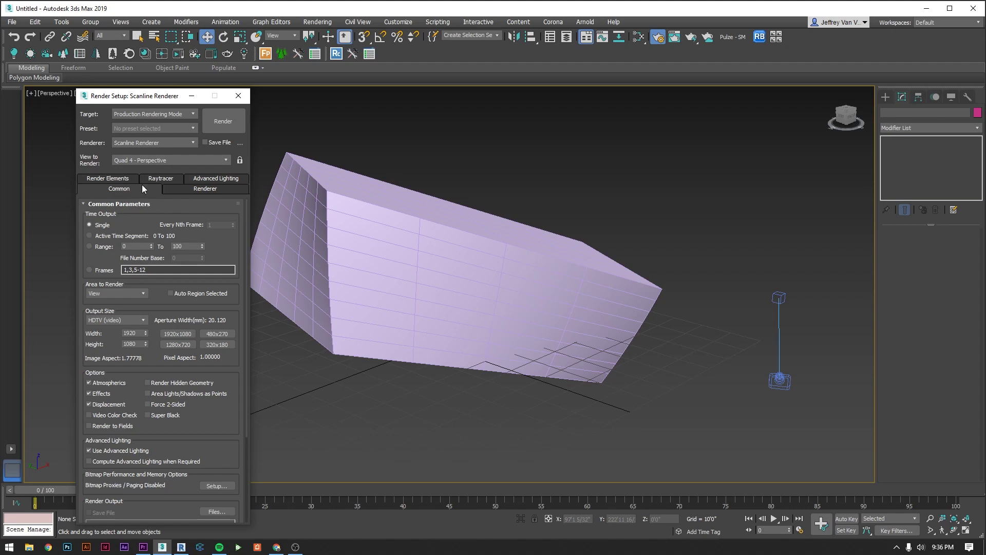
click(237, 96)
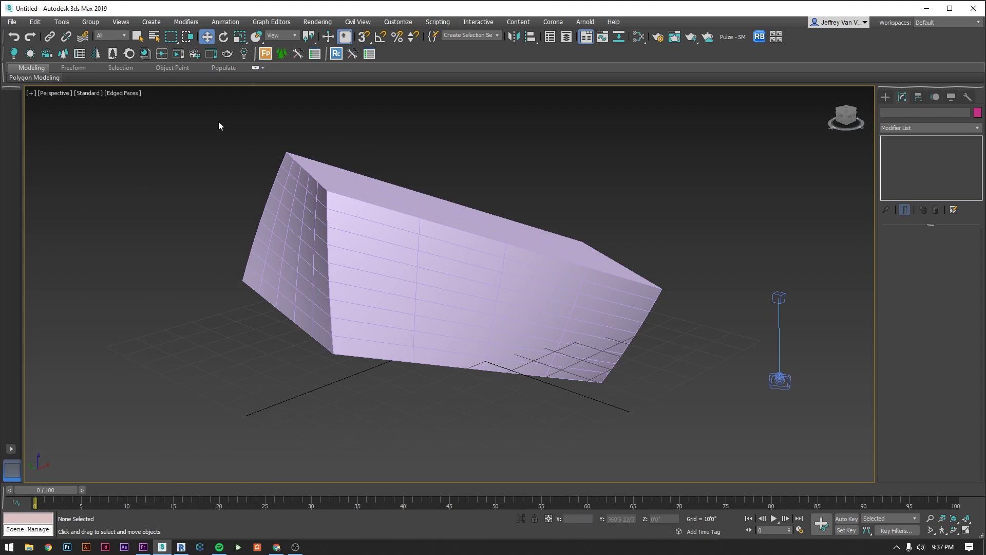
Use File > Reset to start an empty untitled scene, discarding the twisted box.
click(15, 23)
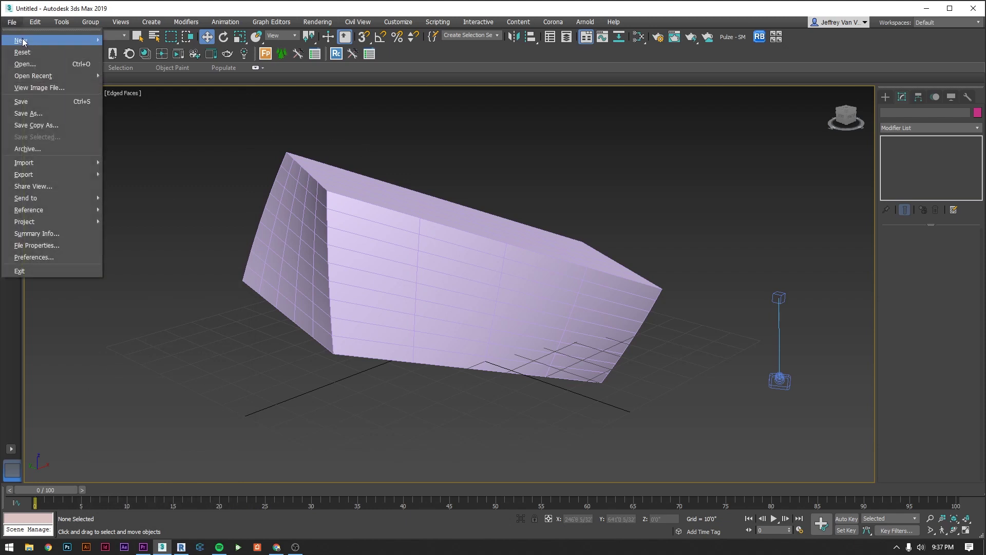
click(29, 52)
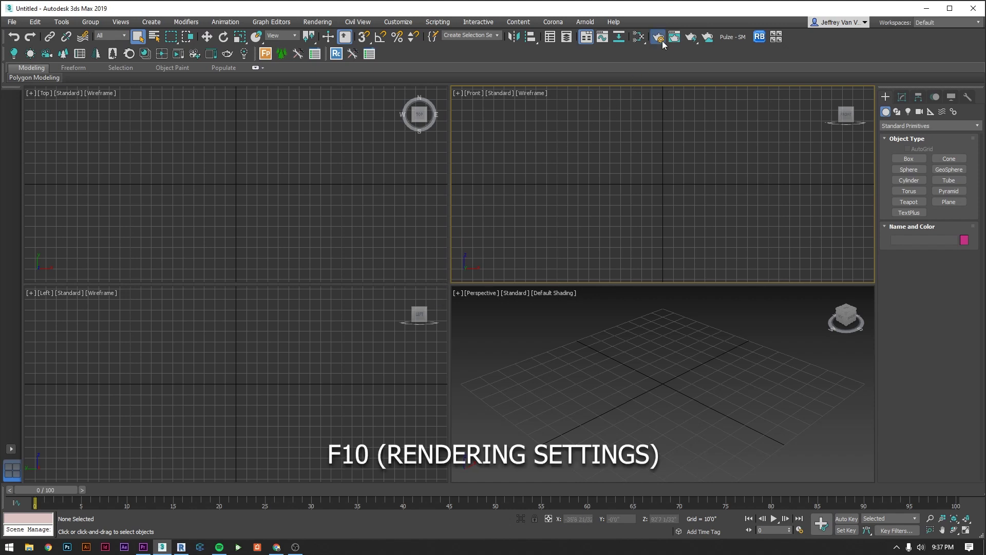
Switch the renderer to CoronaRenderer and tick Mtl. override on the Scene tab.
key(F10)
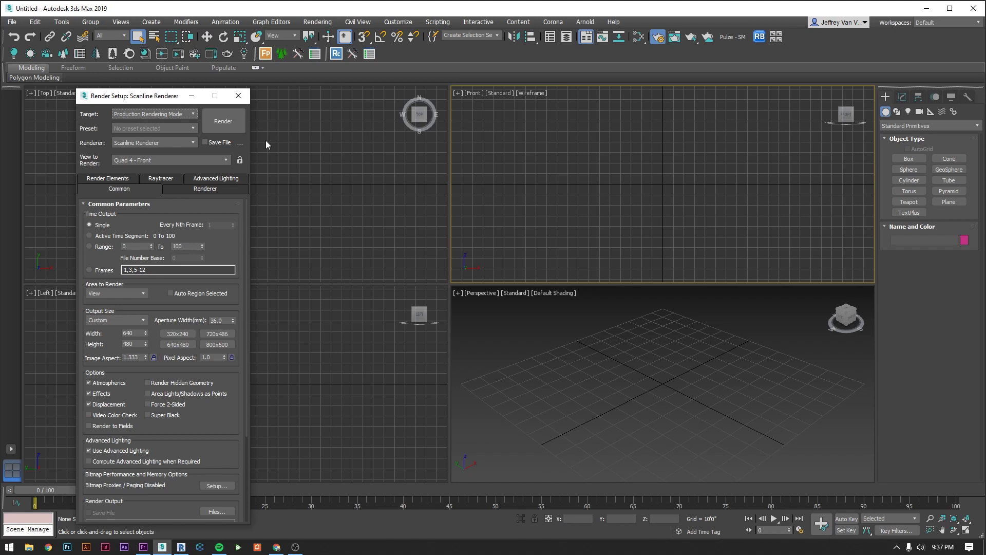
click(183, 144)
click(153, 184)
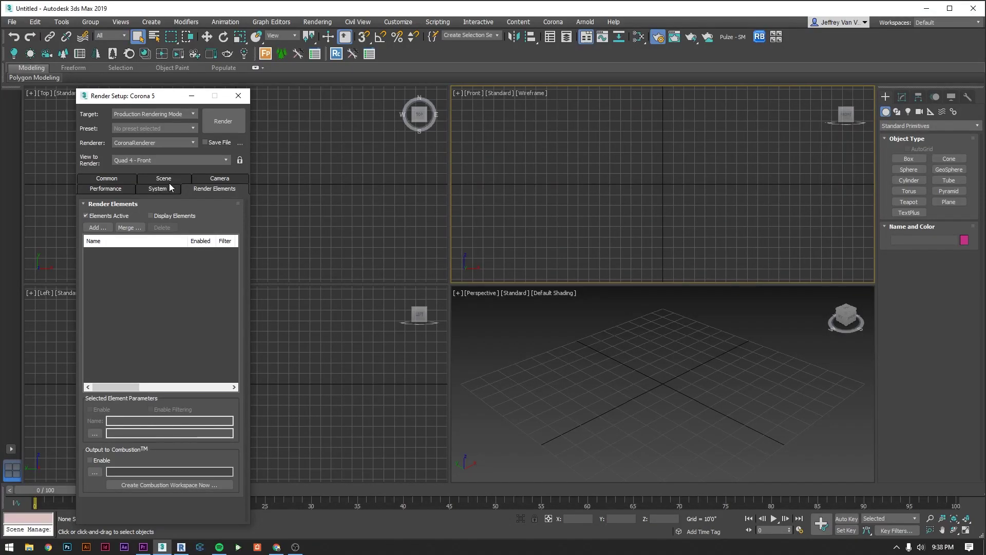
click(168, 179)
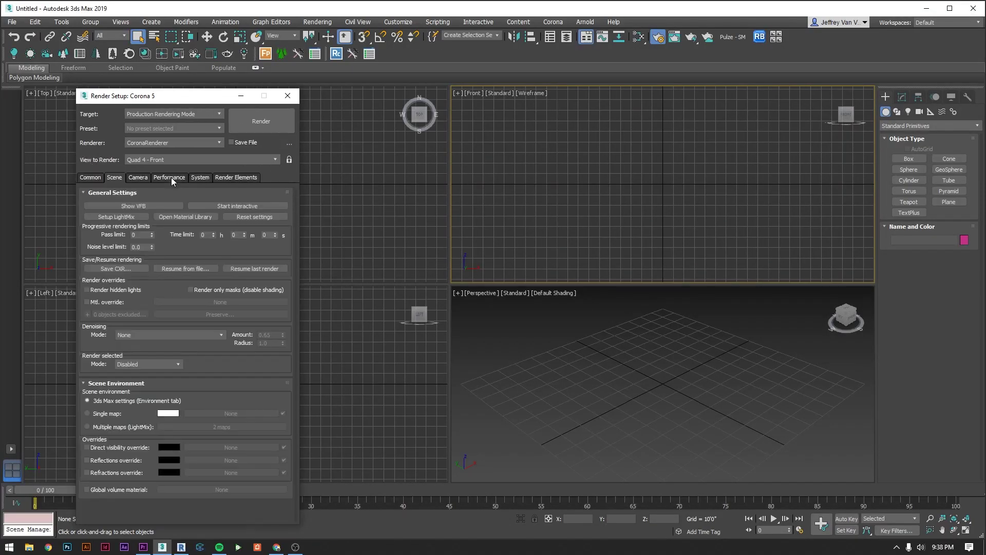
click(103, 303)
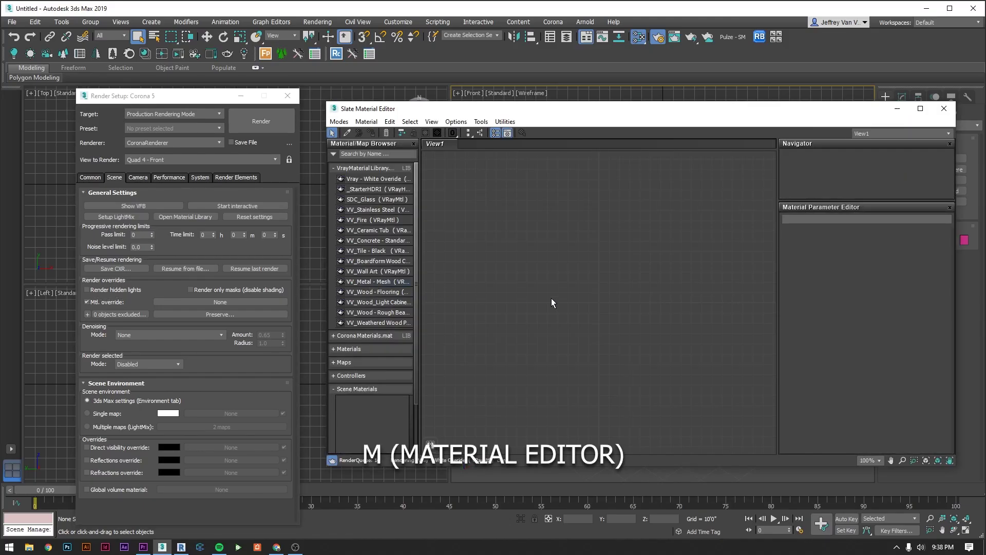
Wire a new CoronaMtl, Material #25, into Mtl. override as an instance, then open the Render Elements add list.
right_click(573, 285)
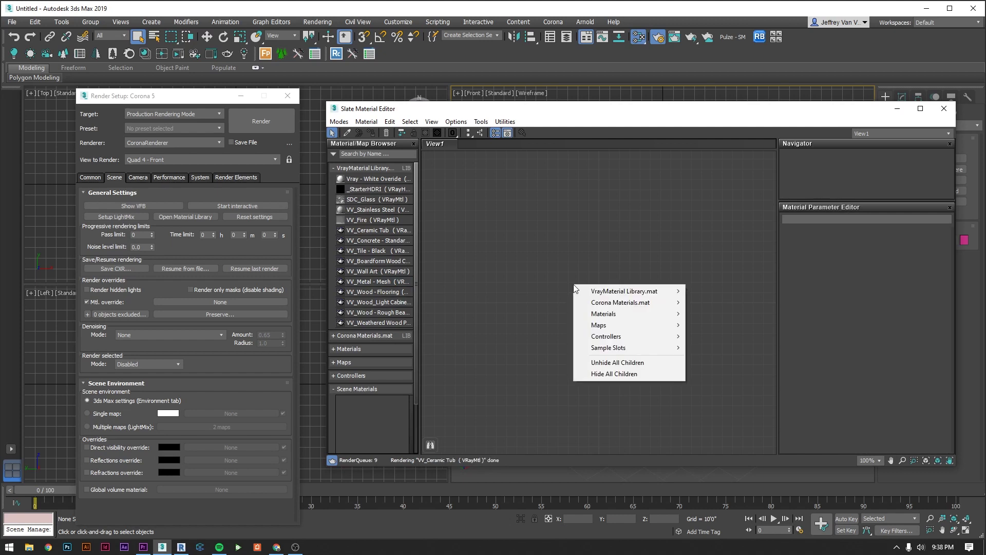
mouse_move(605, 317)
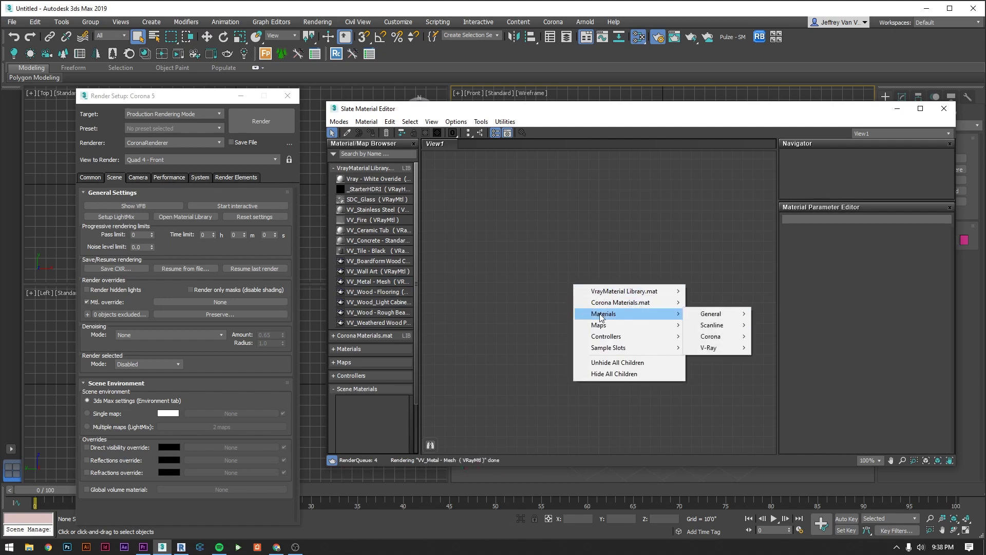
mouse_move(714, 339)
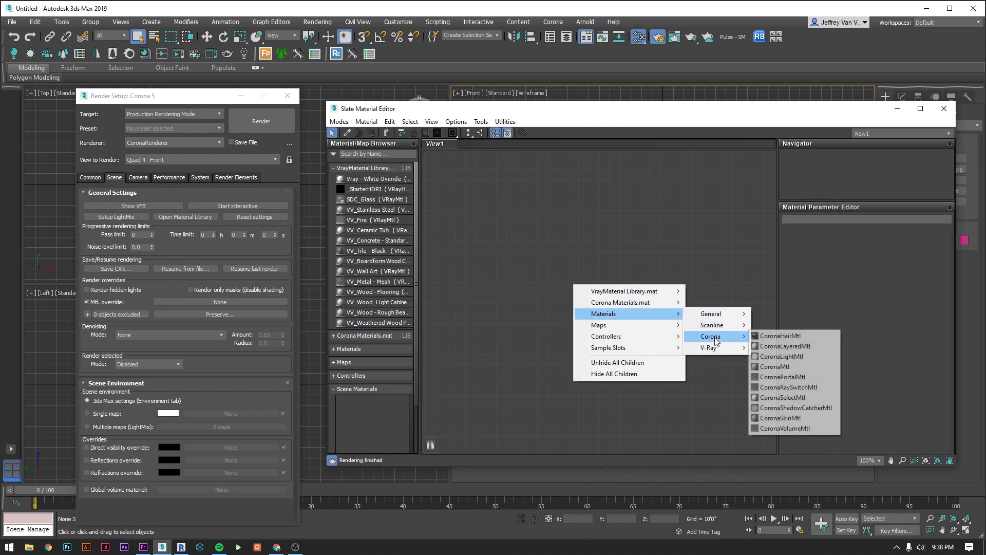
click(777, 367)
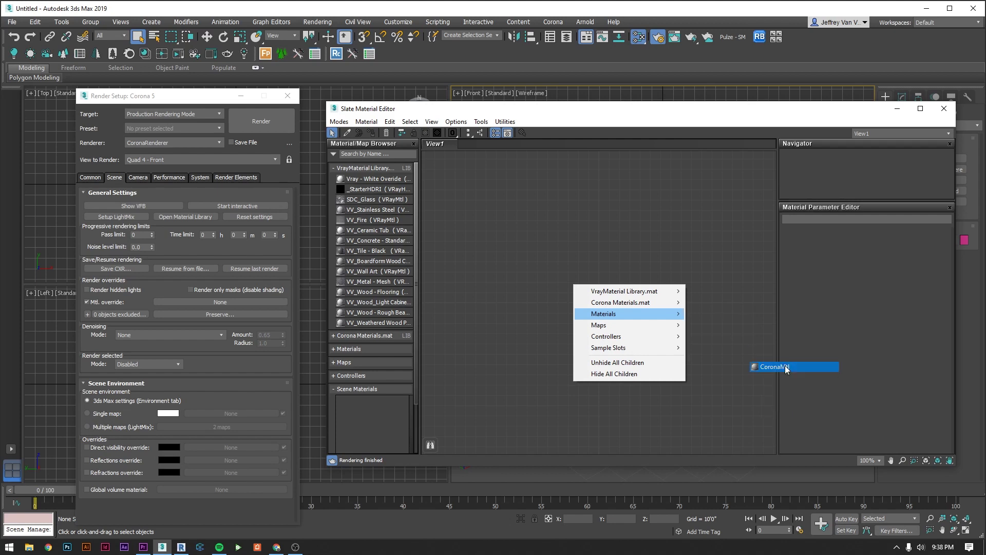
drag(582, 289, 602, 195)
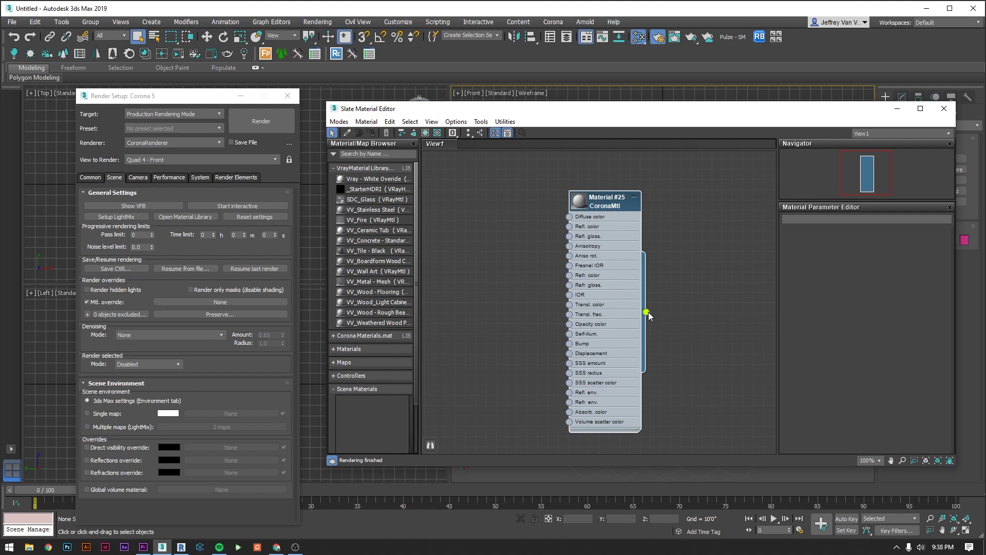
drag(646, 312, 247, 301)
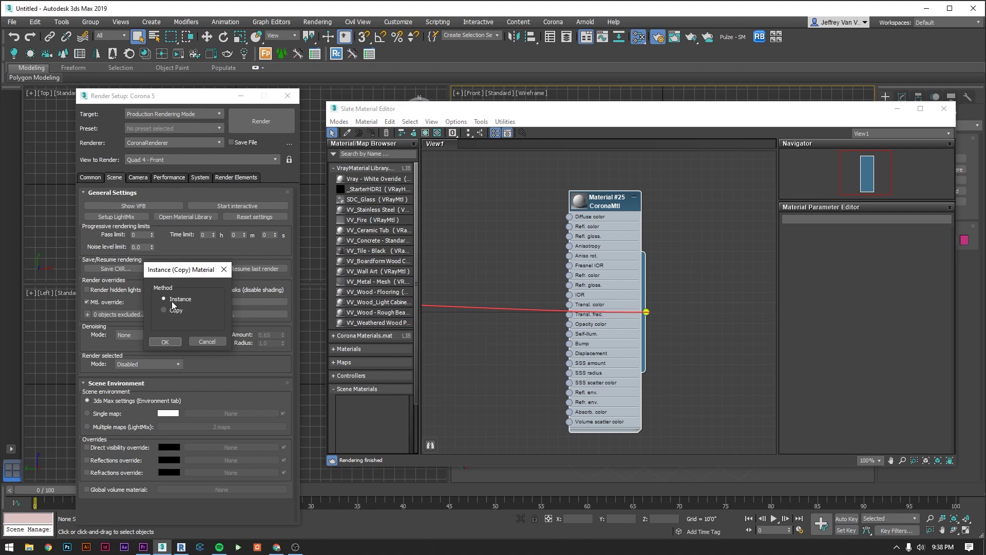
click(165, 342)
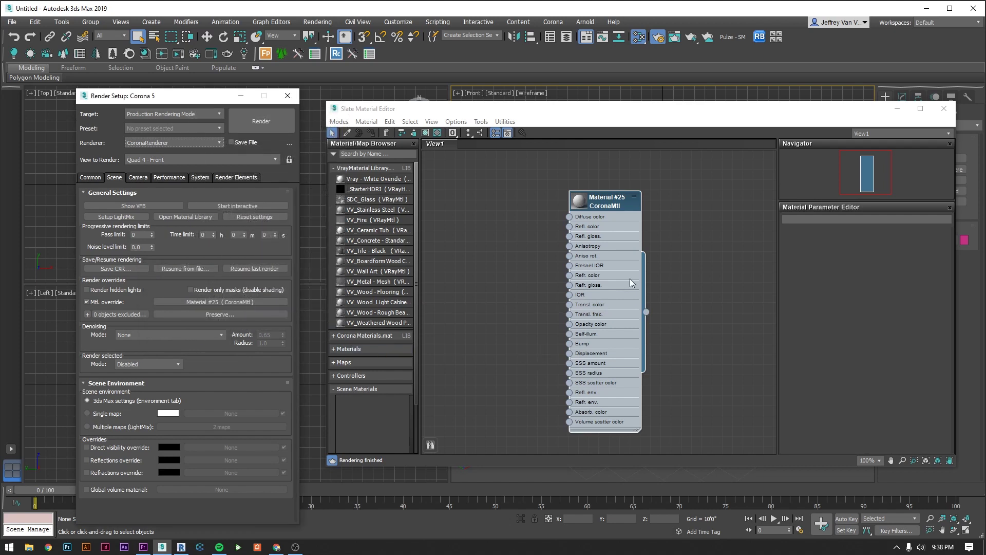
click(236, 177)
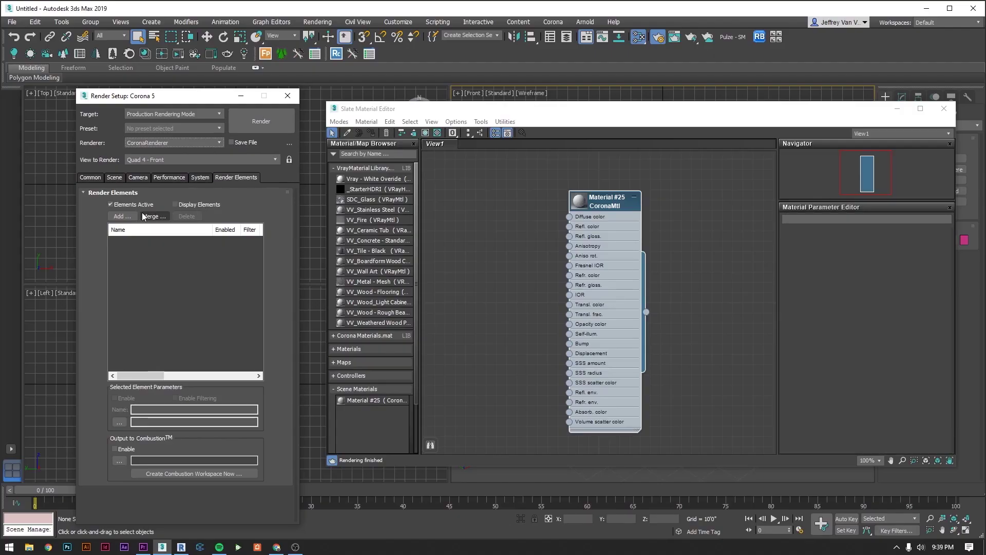
click(123, 216)
Multi-select the Reflect, Refract, ZDepth, WireColor and Alpha Corona elements and add all five at once.
click(157, 248)
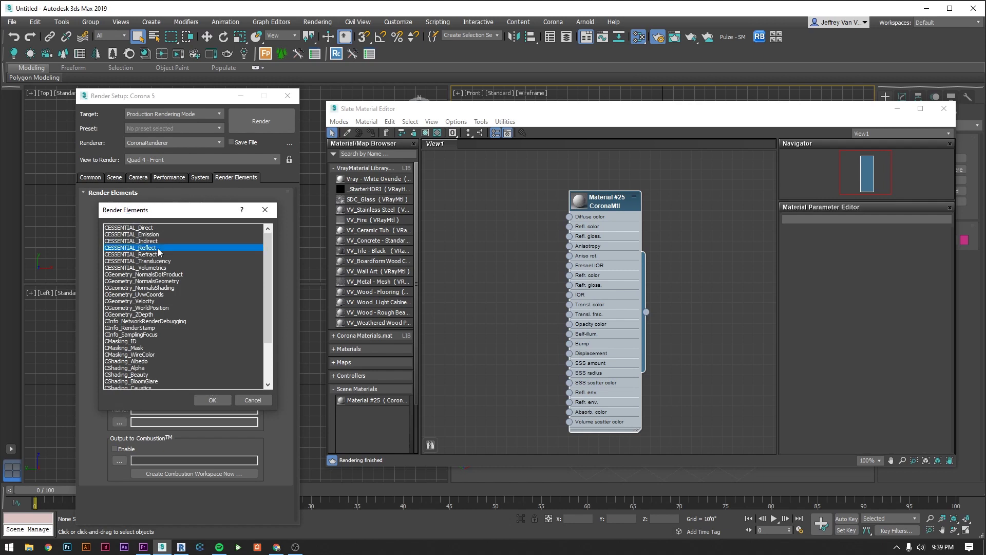
ctrl+click(160, 254)
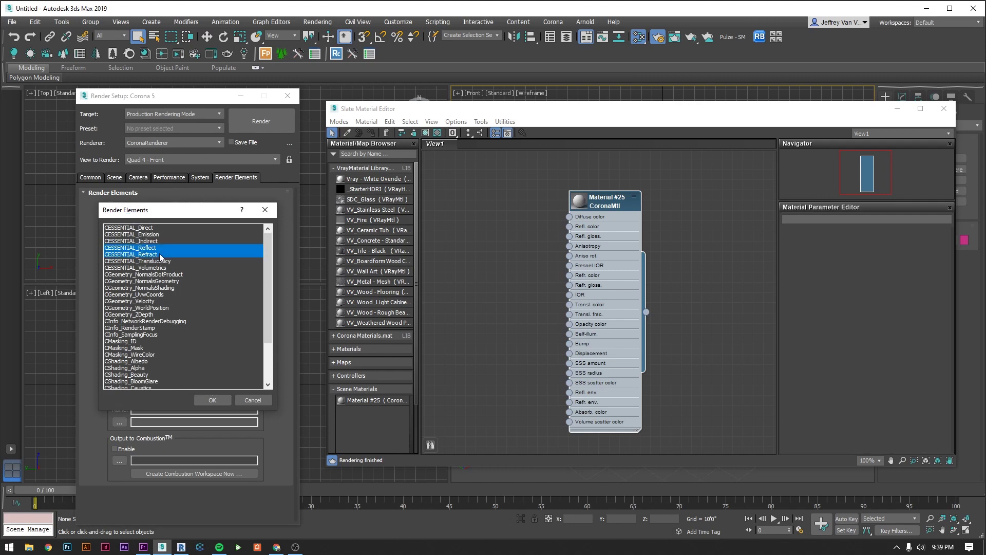
ctrl+click(151, 315)
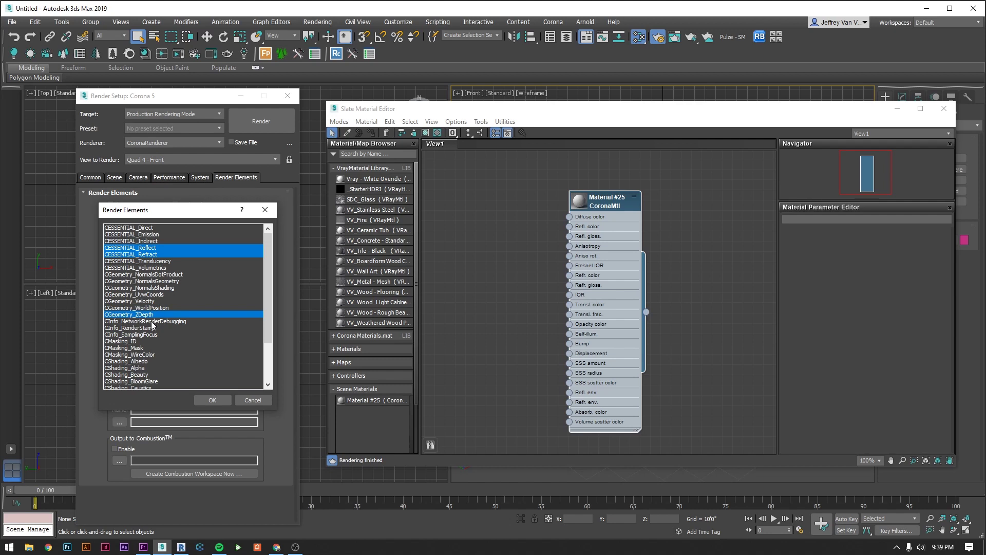
ctrl+click(152, 354)
ctrl+click(144, 368)
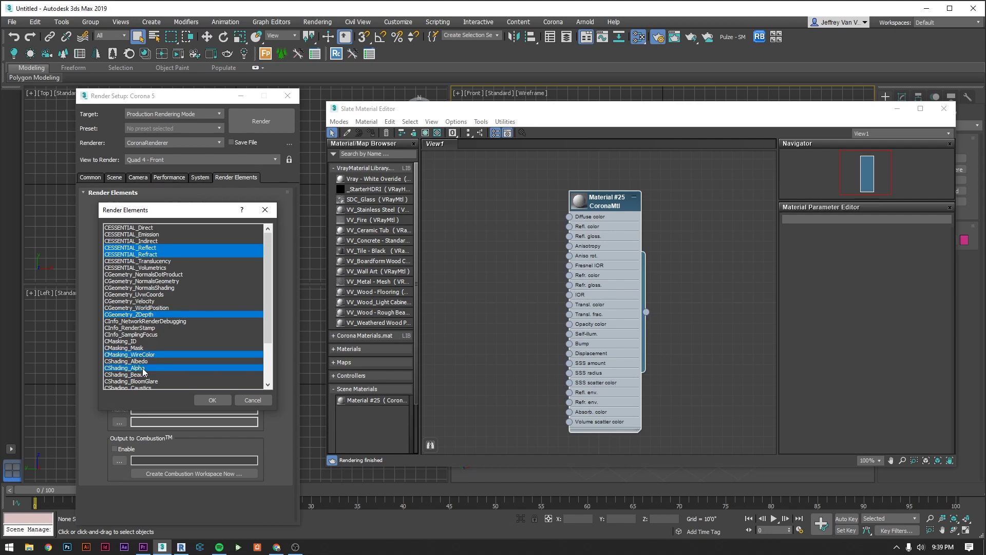
scroll(148, 369, down, 3)
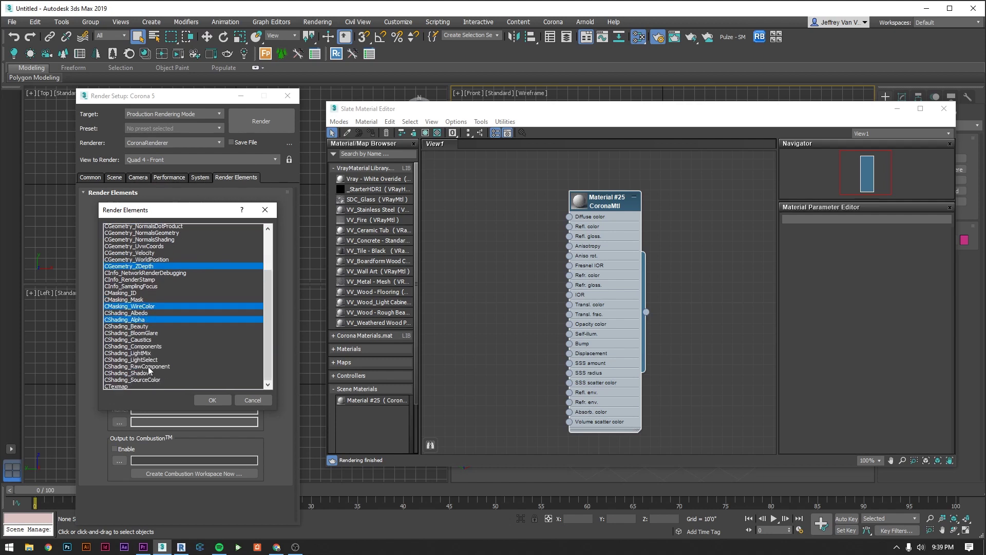
click(213, 400)
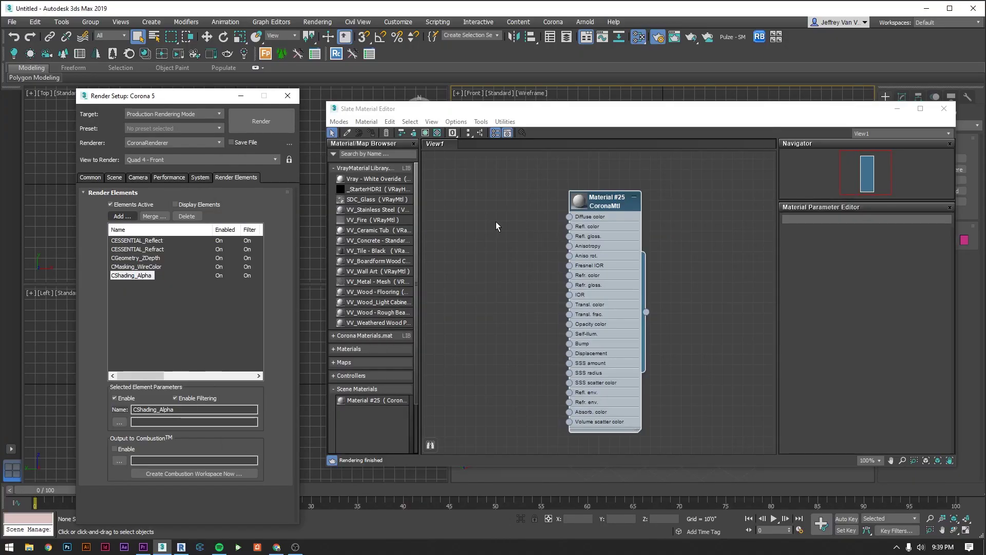
Open Environment and Effects and add a CoronaBitmap map node in the Slate editor.
click(317, 23)
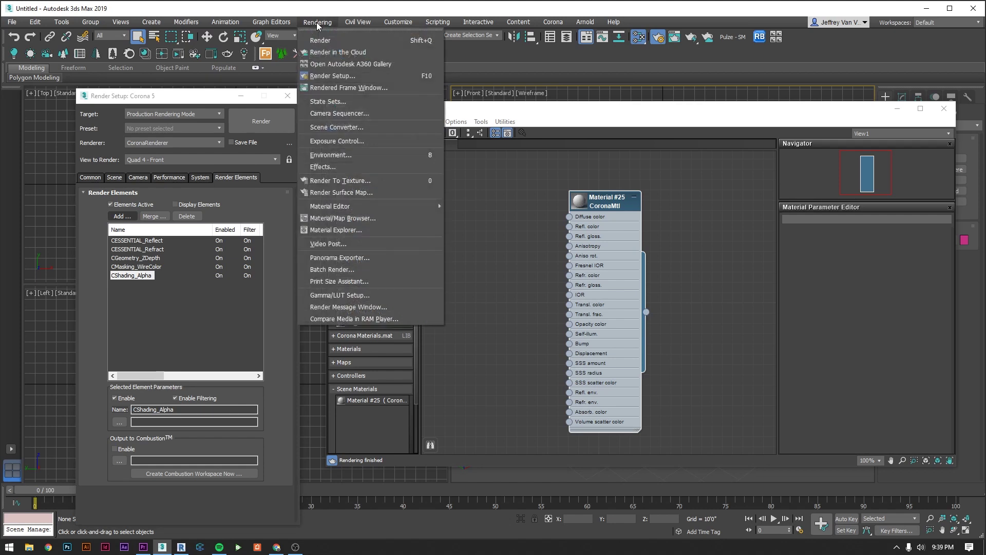
click(351, 155)
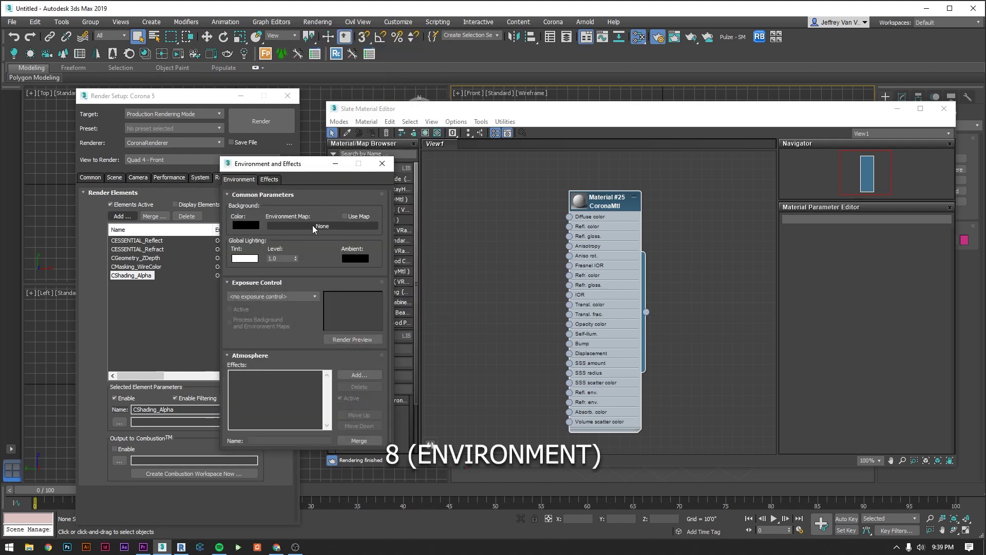
middle_drag(727, 277, 592, 270)
right_click(635, 260)
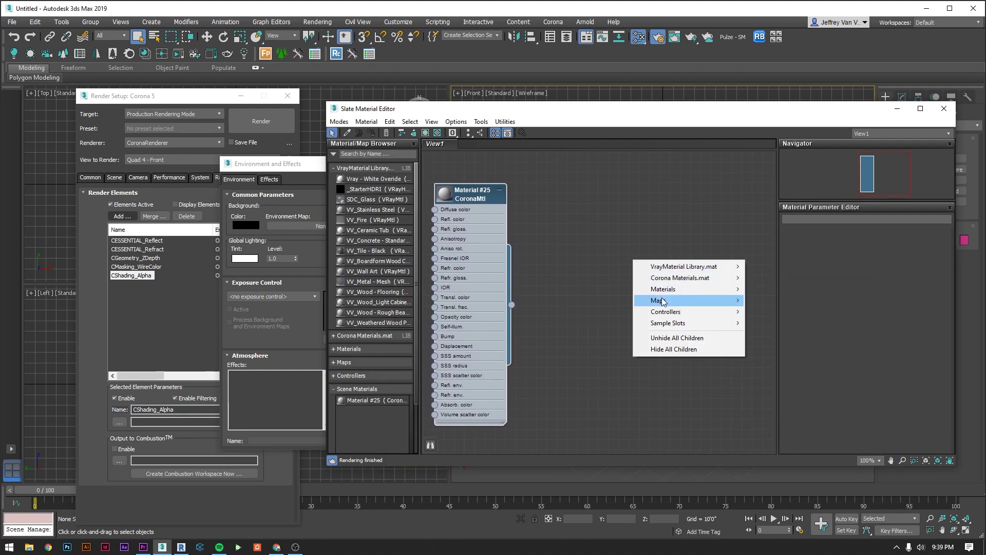
mouse_move(663, 302)
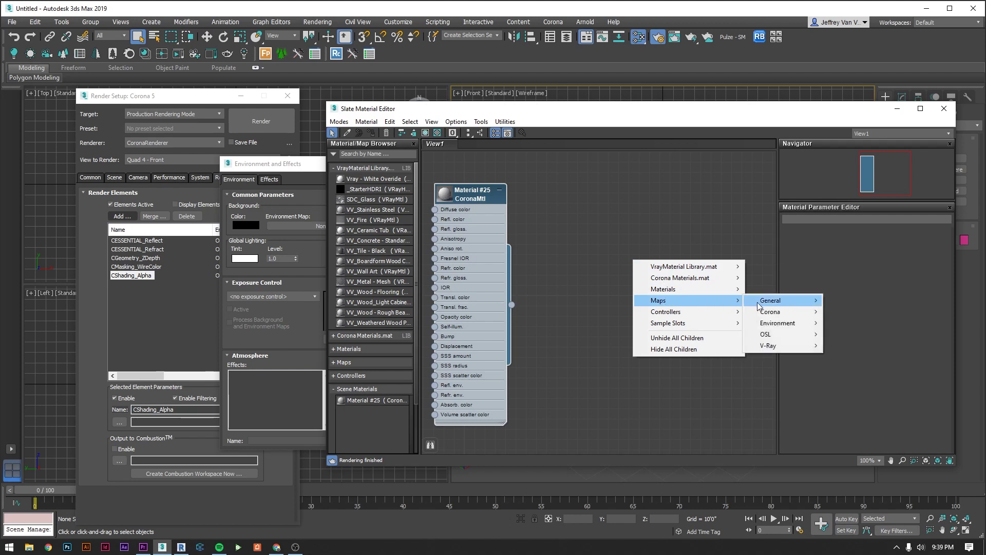
mouse_move(785, 315)
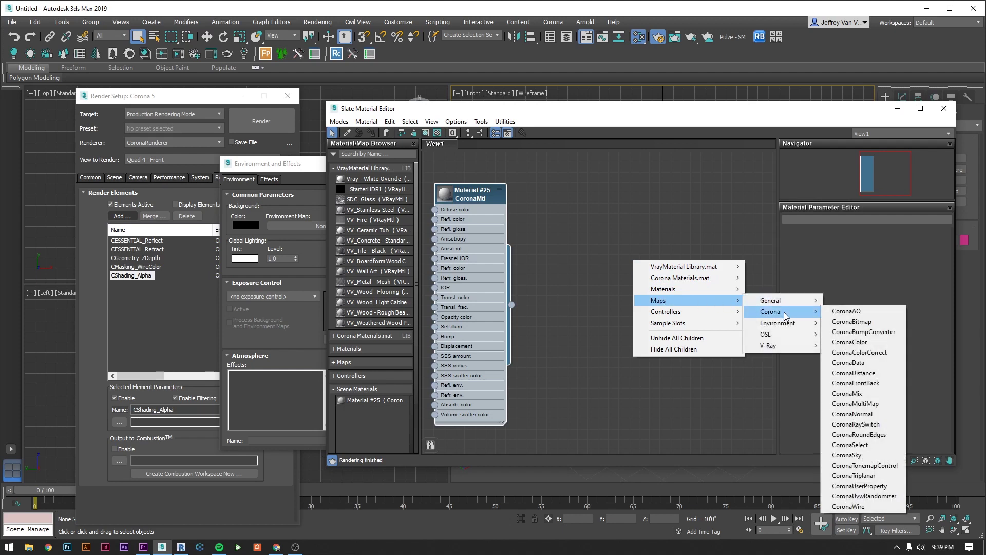
click(844, 322)
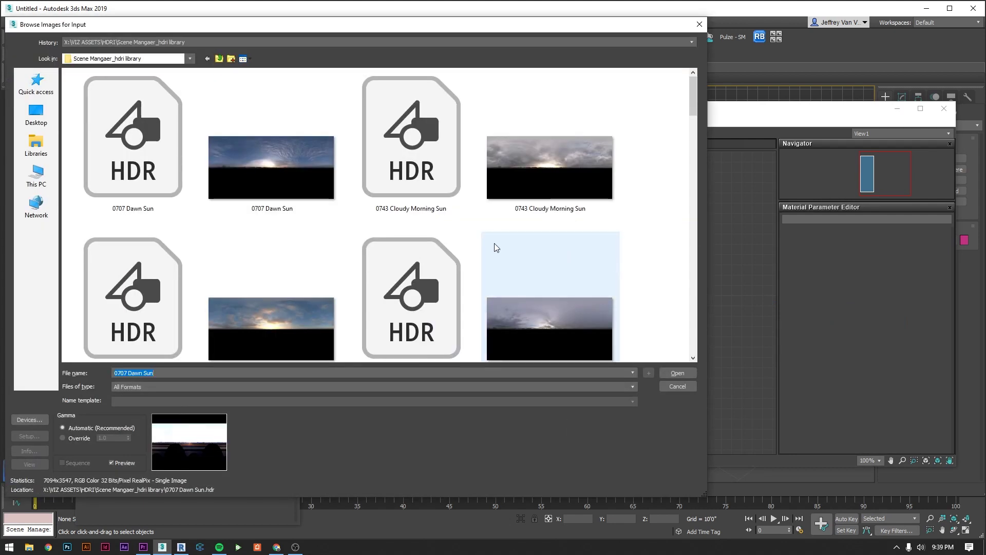
Load 0707 Dawn Sun.hdr into the CoronaBitmap and instance it as the environment map.
click(133, 183)
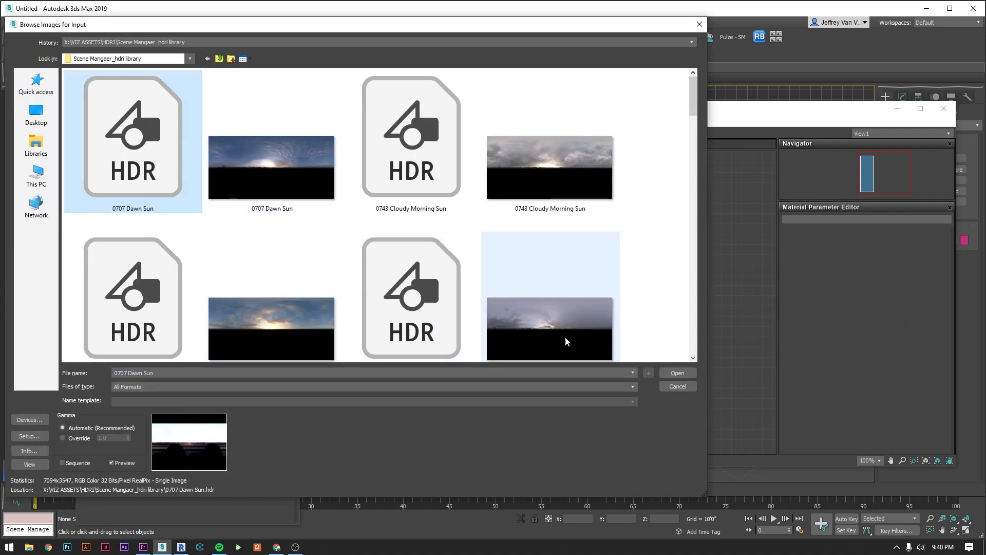
click(678, 373)
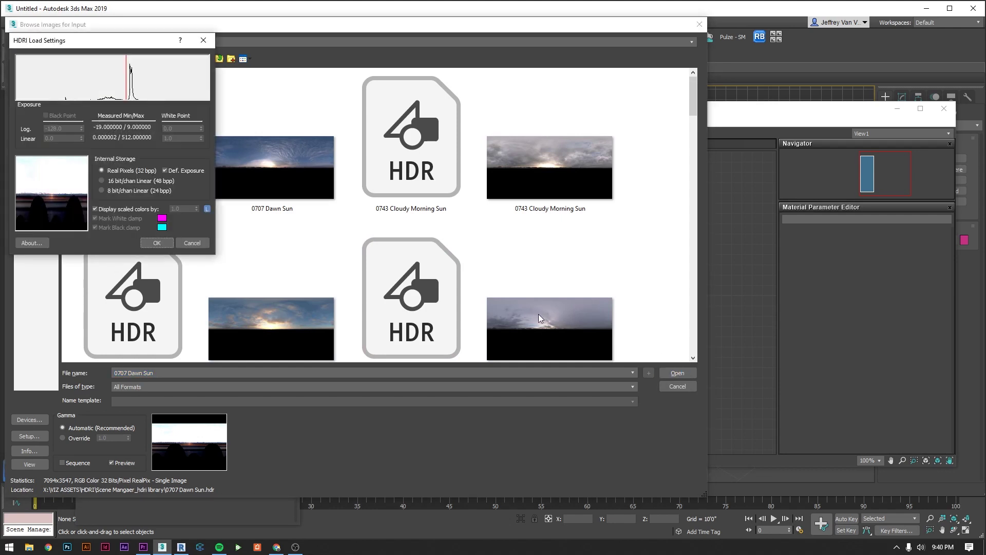
click(164, 243)
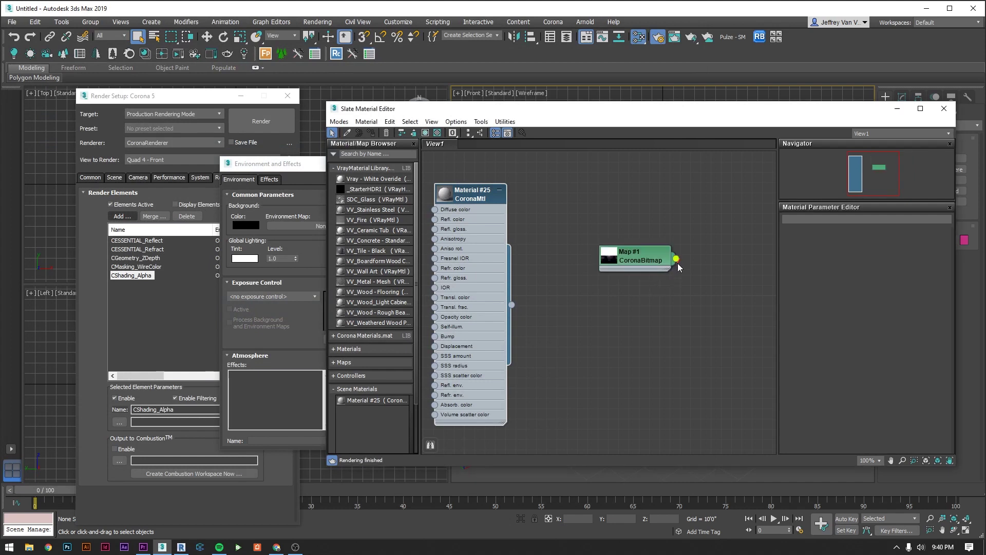
drag(676, 260, 307, 226)
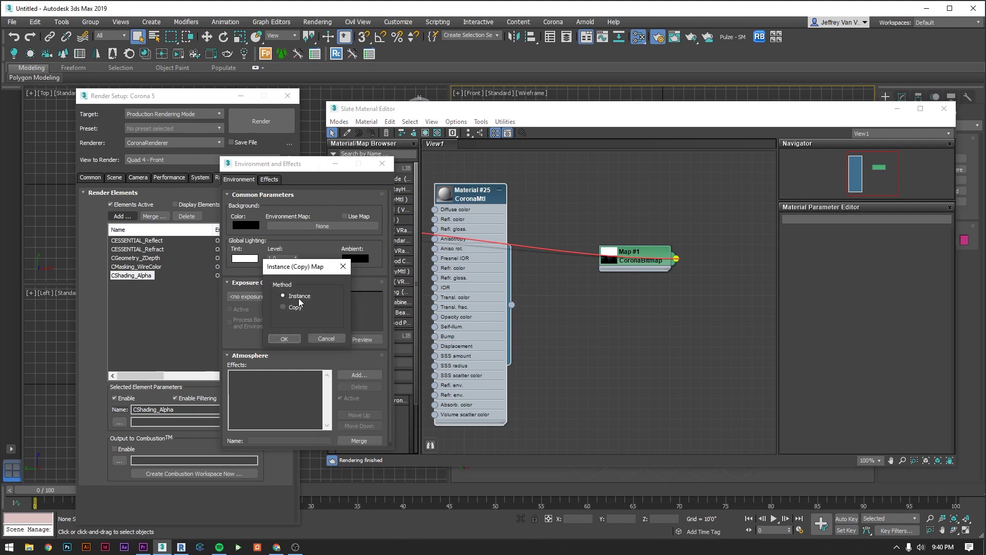
click(288, 339)
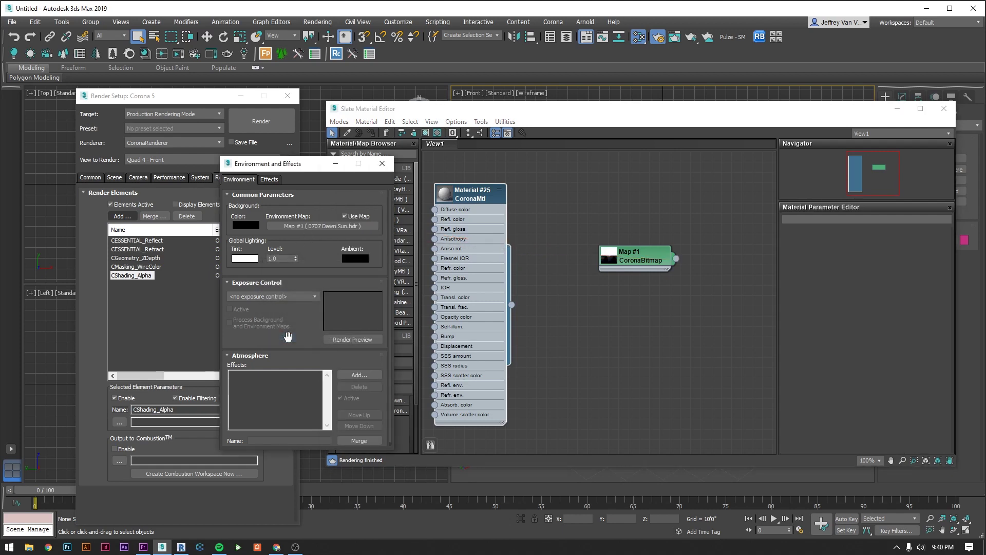
click(381, 163)
click(287, 95)
Create the +HIGH POLY OBJECTS layer with a PLANTS layer nested inside it.
click(944, 109)
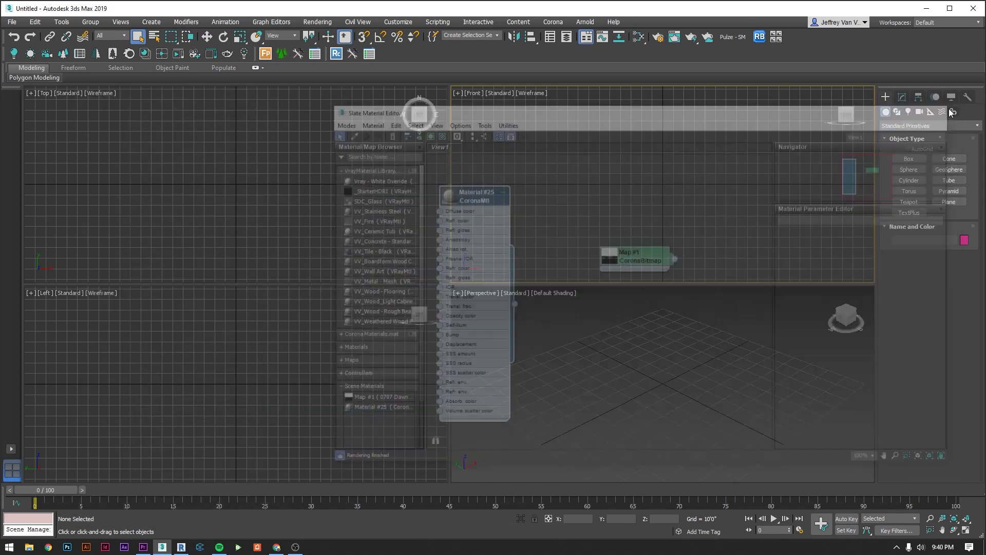
click(565, 37)
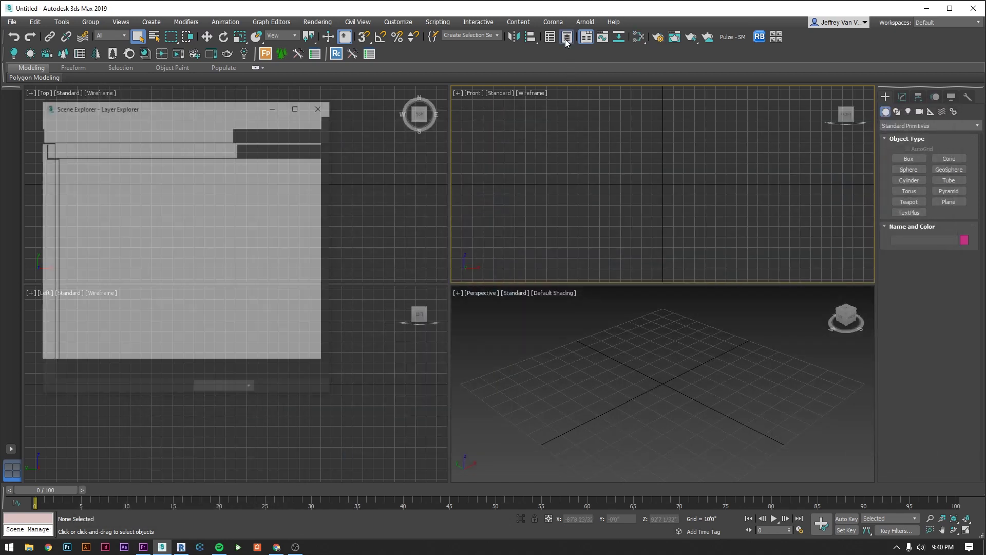
click(165, 134)
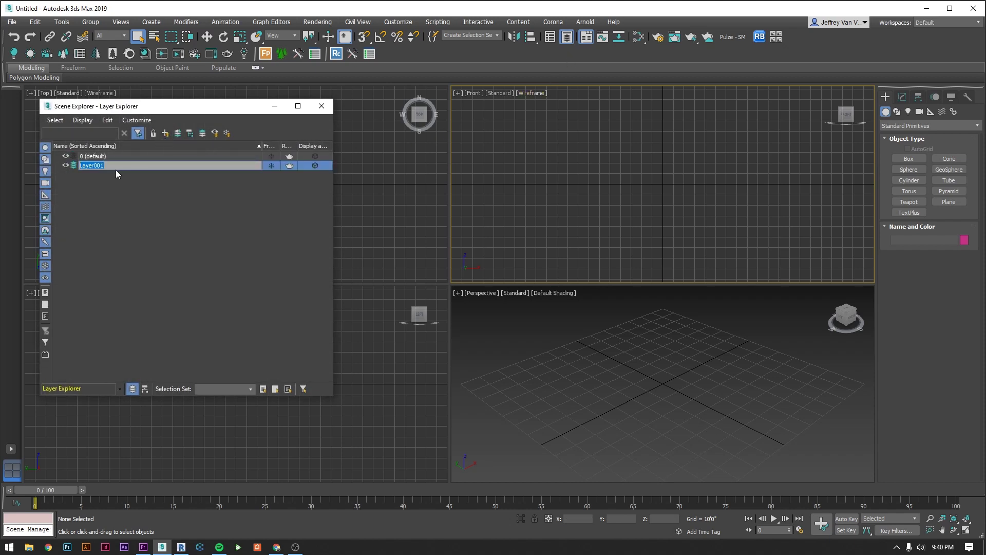
text(+HIGH POLY OBJECTS)
key(Return)
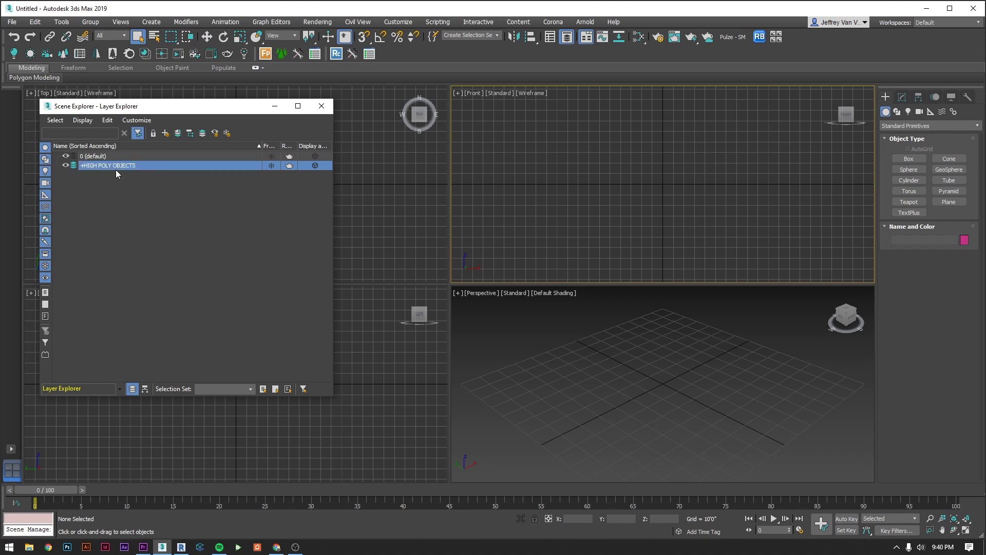
click(166, 134)
text(PLANTS)
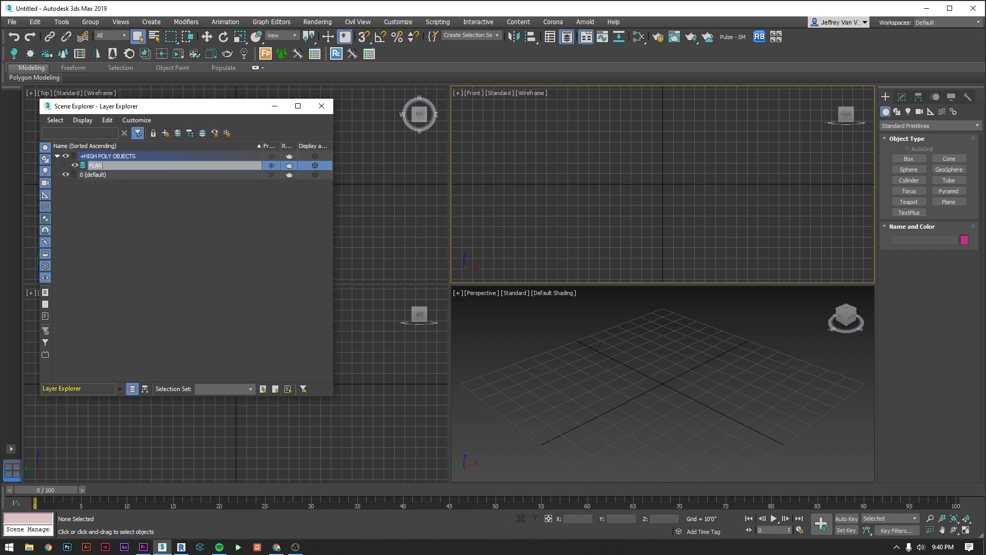
key(Return)
Add a FURNITURE layer under +HIGH POLY OBJECTS and close the Layer Explorer.
click(137, 156)
click(165, 133)
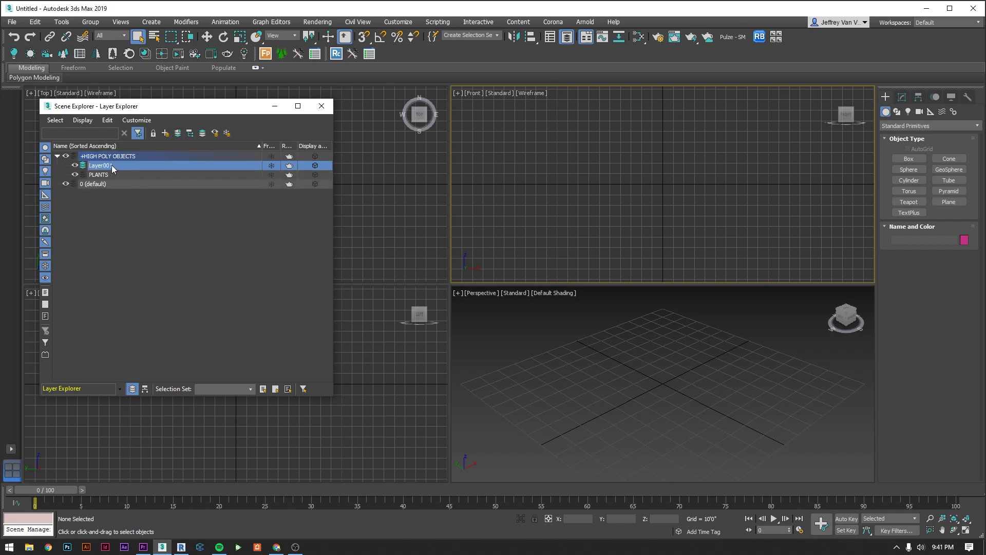
right_click(114, 165)
click(128, 199)
text(FURNITURE)
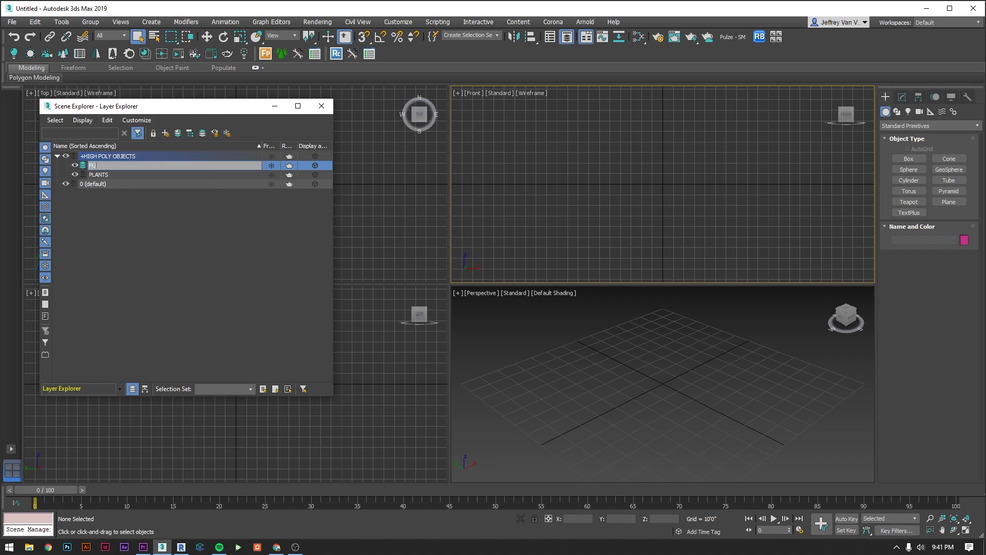
key(Return)
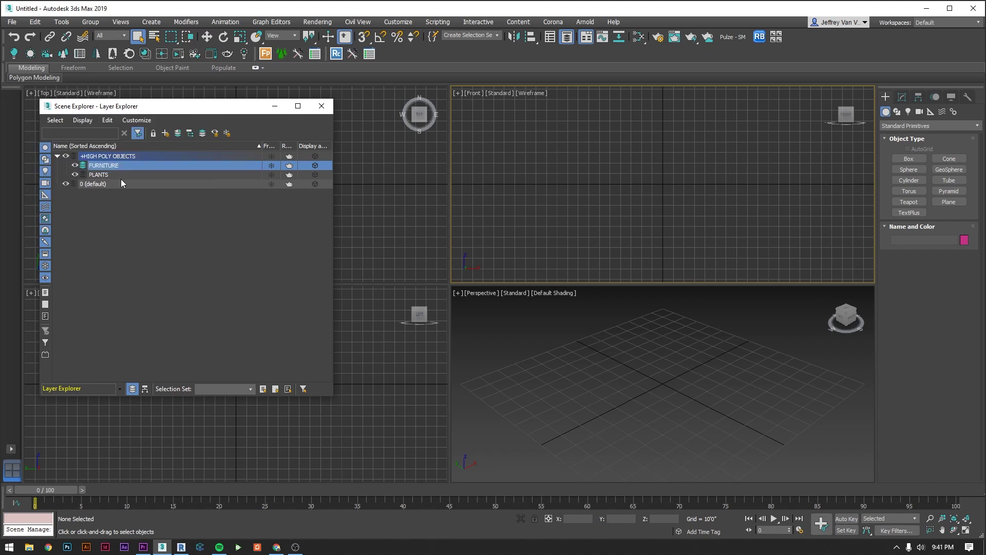
click(322, 107)
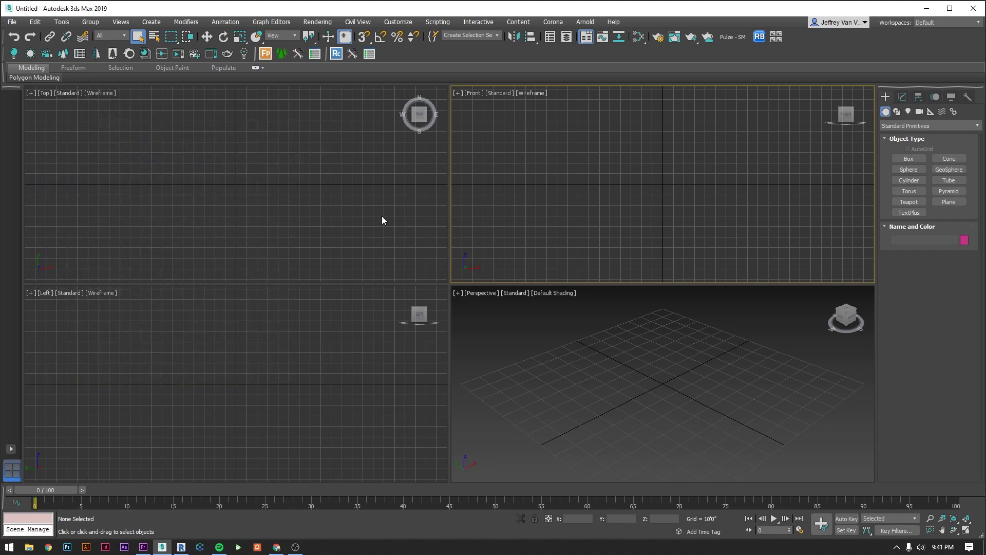
click(19, 24)
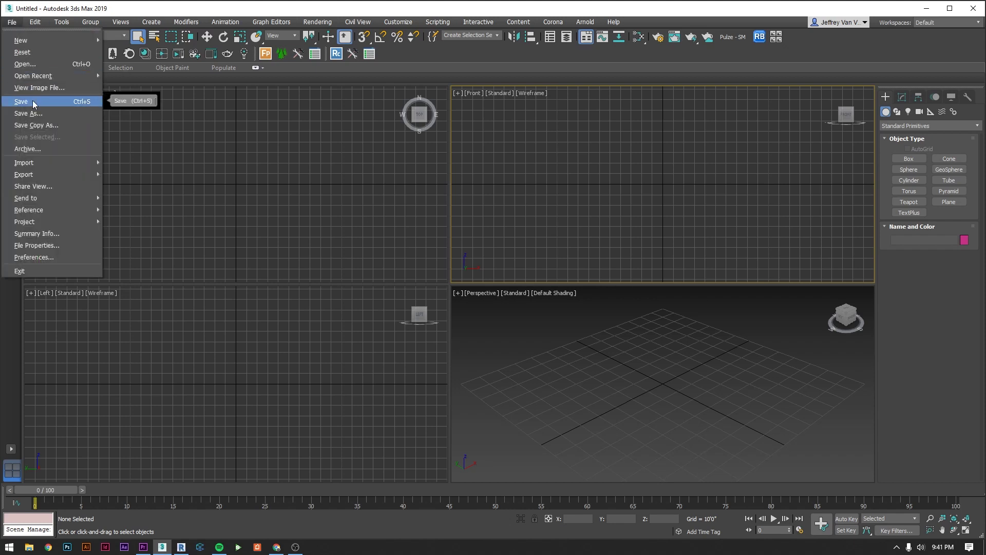
Save As into Desktop > EXAMPLE under the name Farmhouse Example.max.
click(33, 100)
click(31, 83)
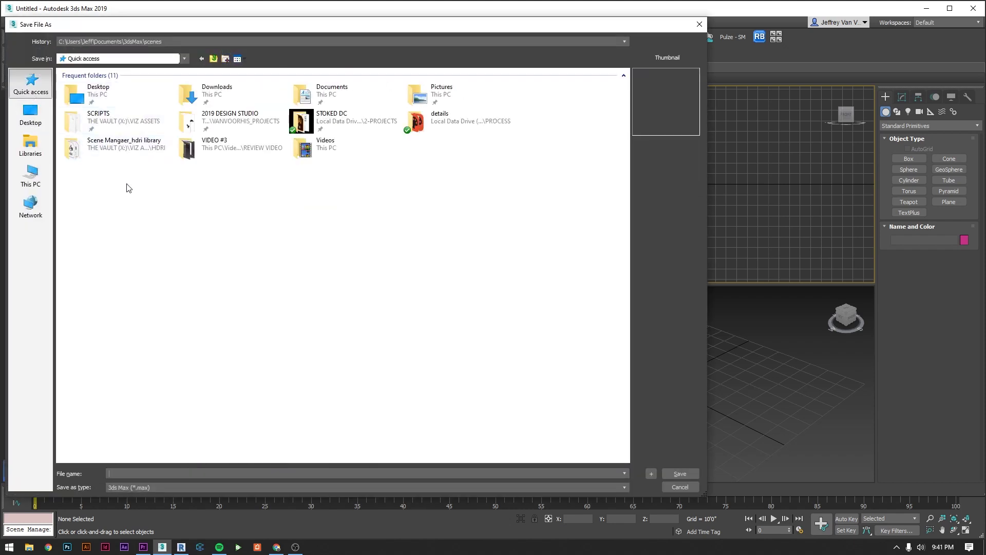
double_click(119, 100)
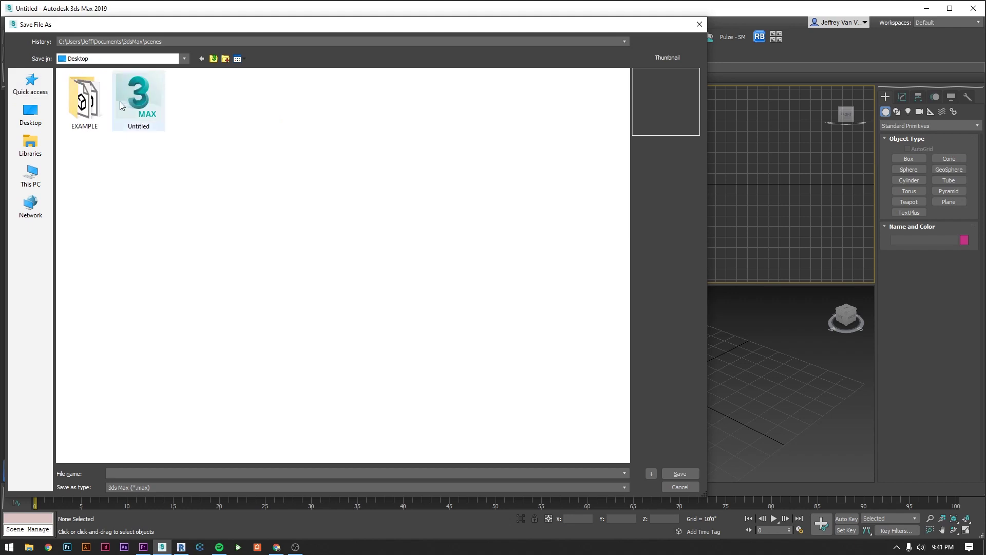
double_click(77, 101)
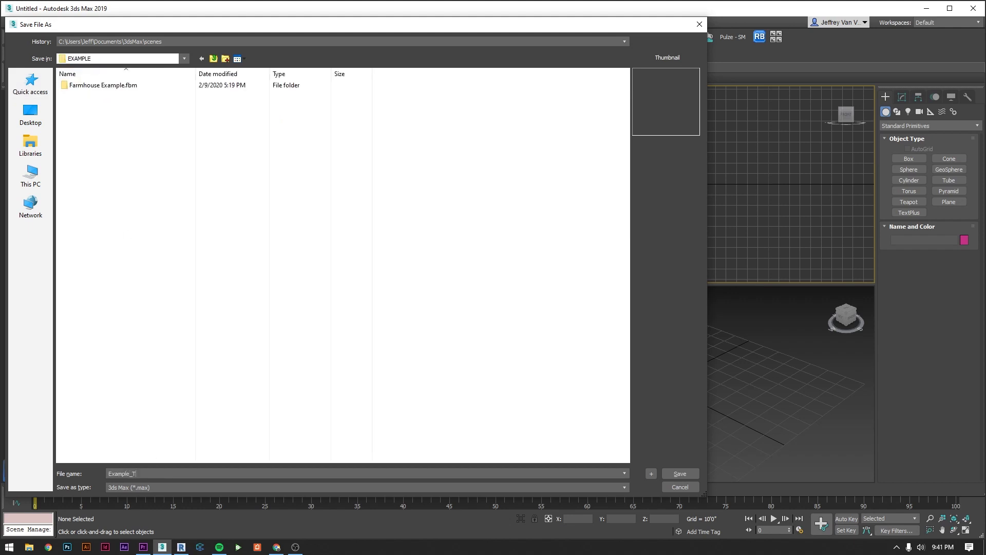
key(Return)
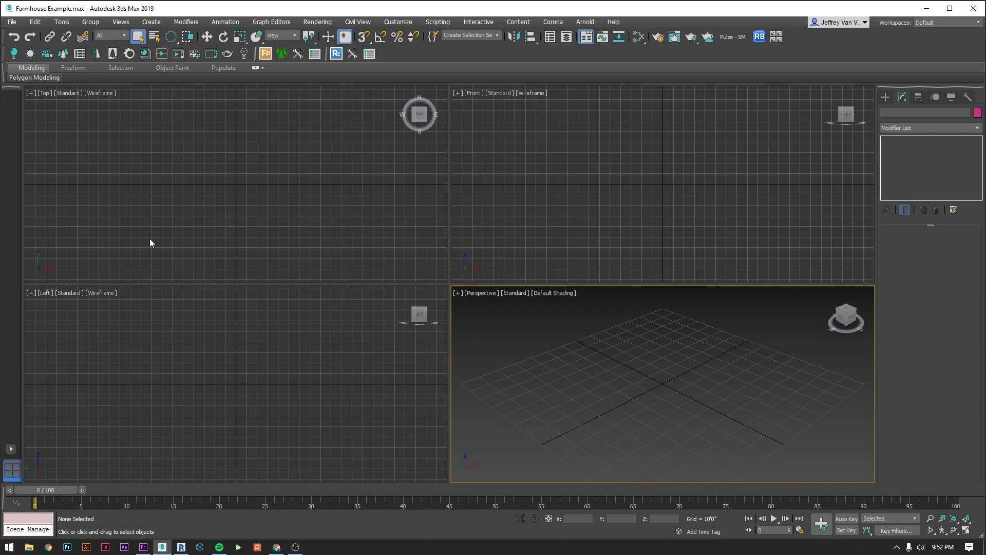
Start linking the Farmhouse Example FBX file into the scene.
click(11, 22)
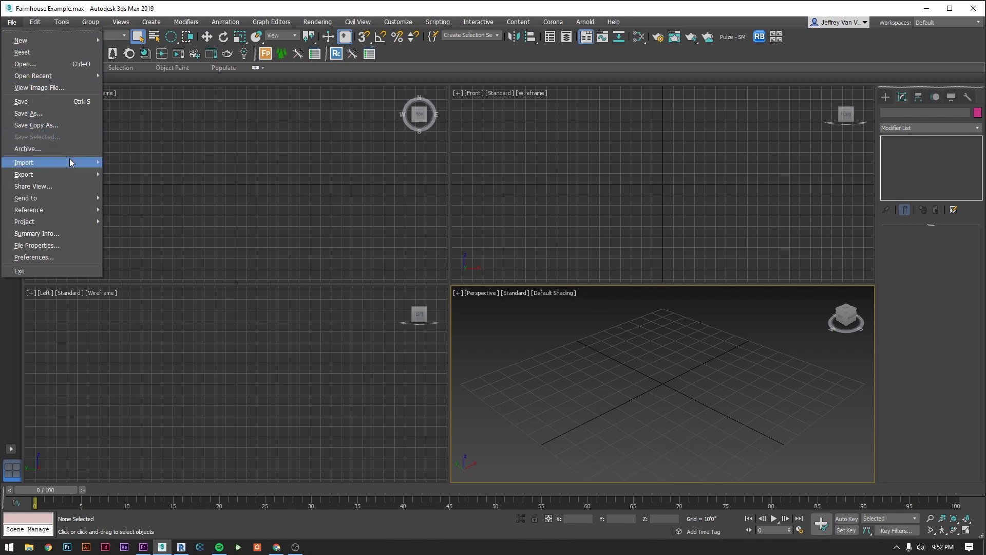
mouse_move(69, 161)
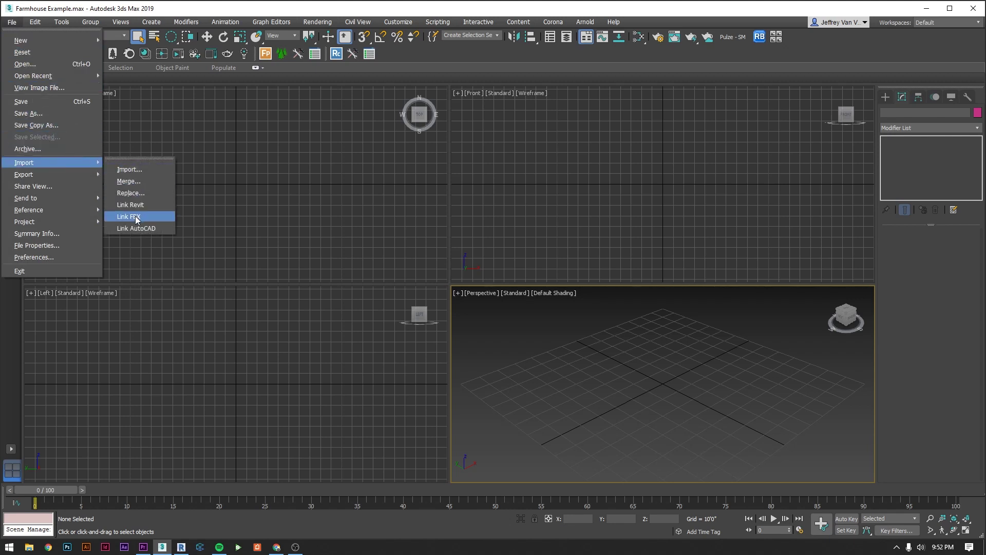
click(148, 216)
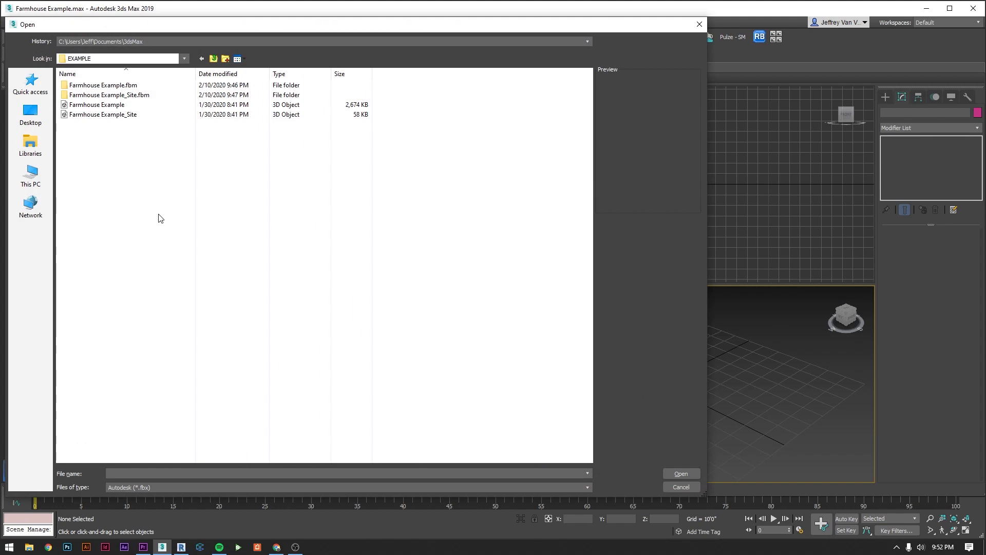
click(118, 105)
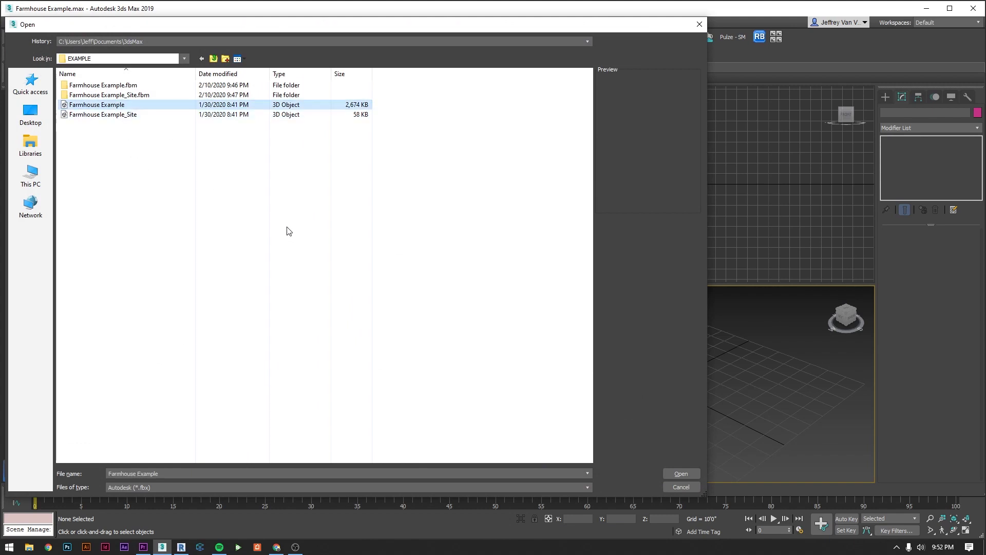
click(681, 473)
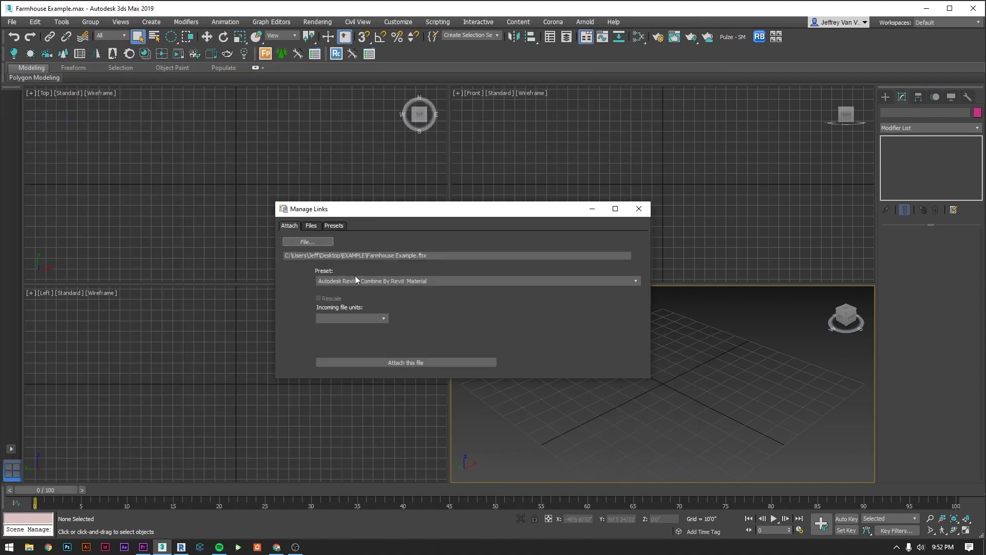
Edit and save the Combine By Revit Material preset, then attach the farmhouse file.
click(620, 282)
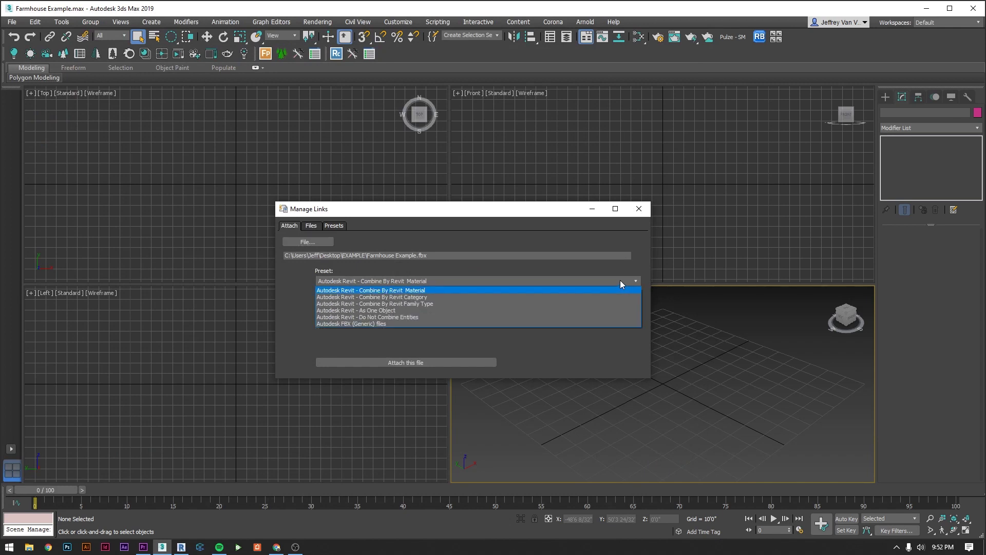
click(544, 290)
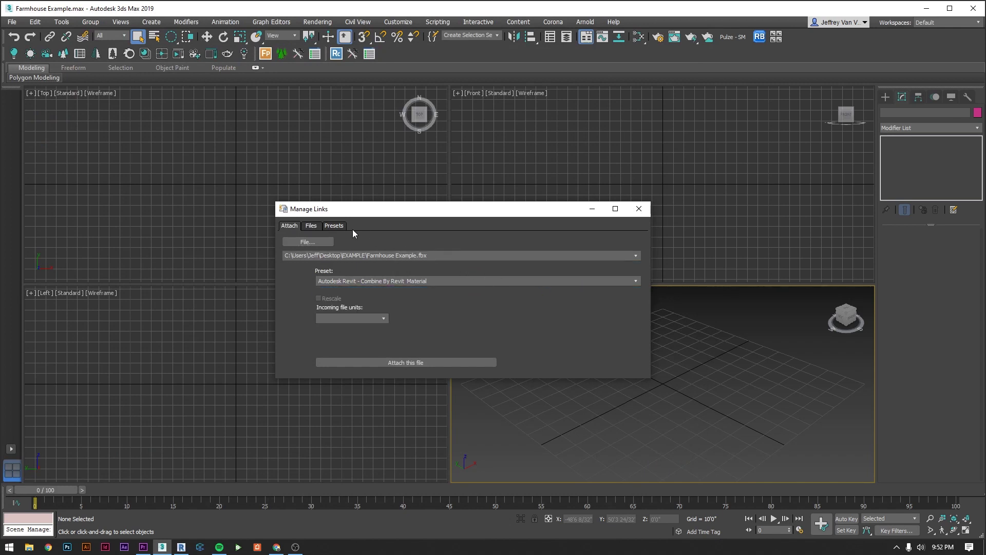
click(334, 226)
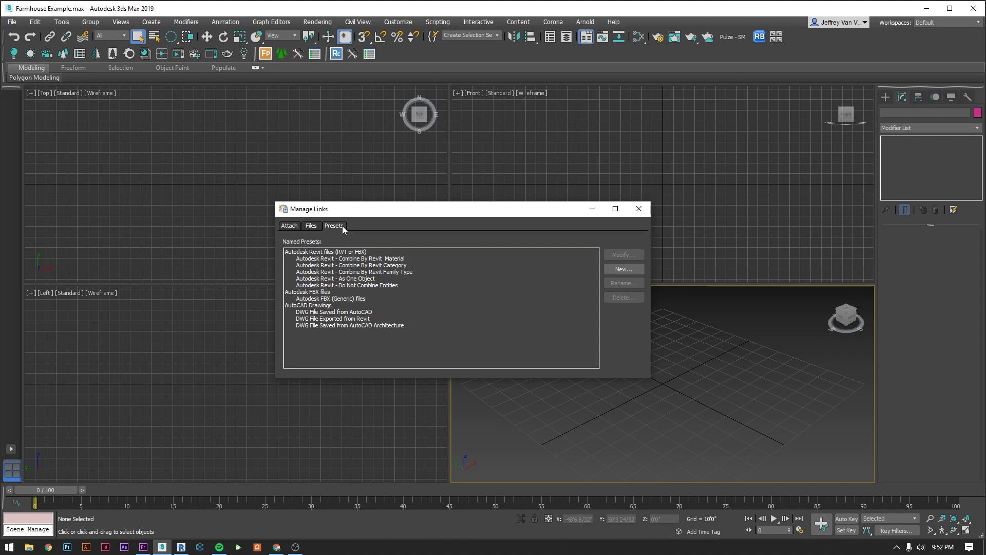
click(382, 259)
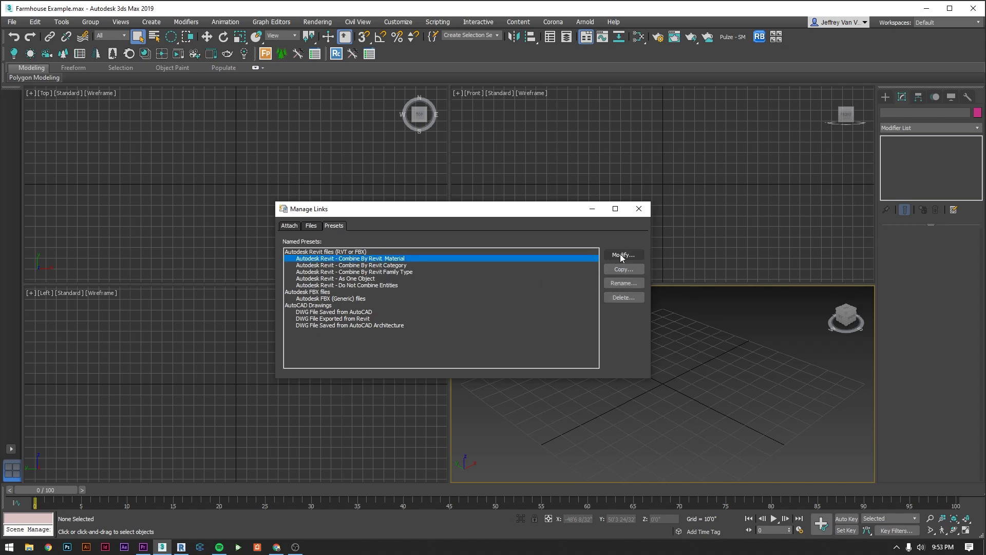
click(621, 255)
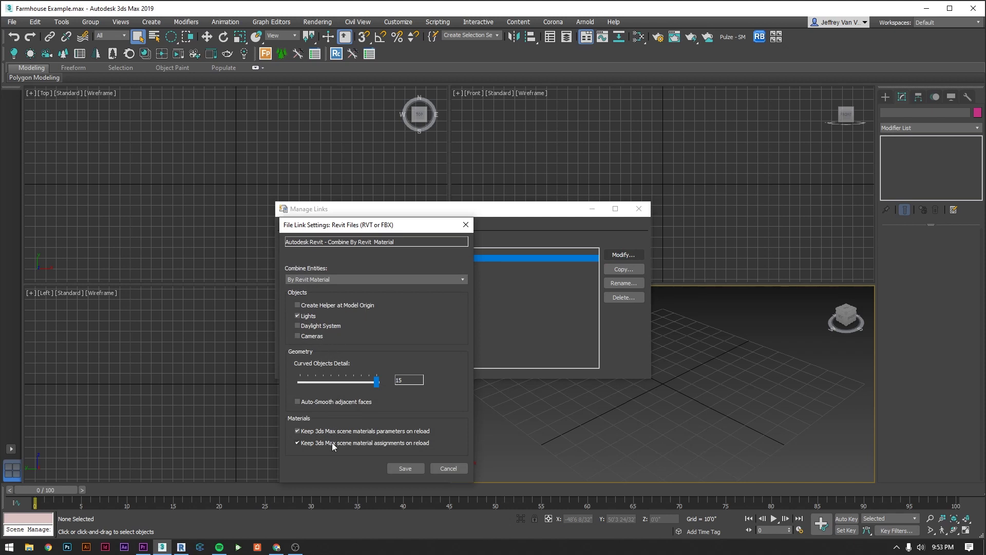
click(397, 469)
click(297, 227)
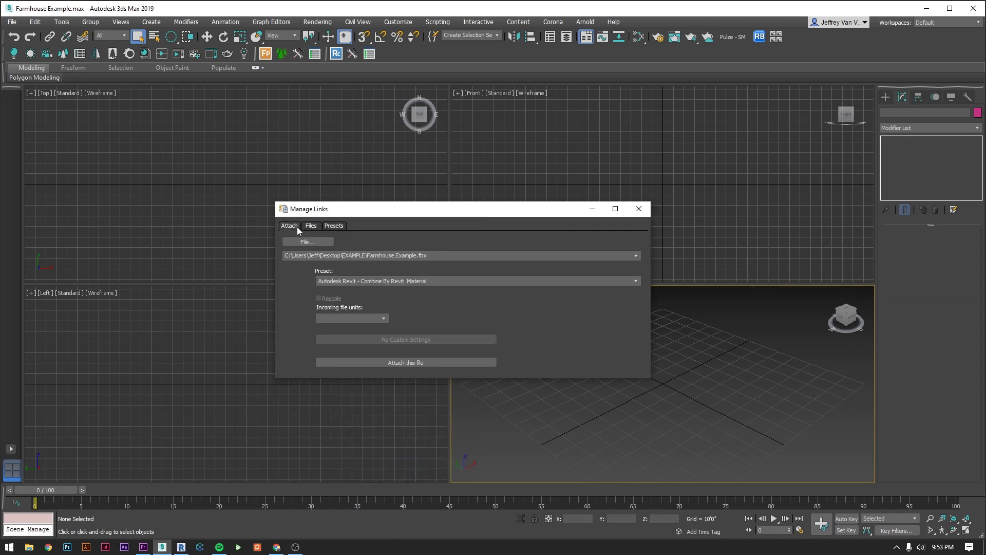
click(393, 362)
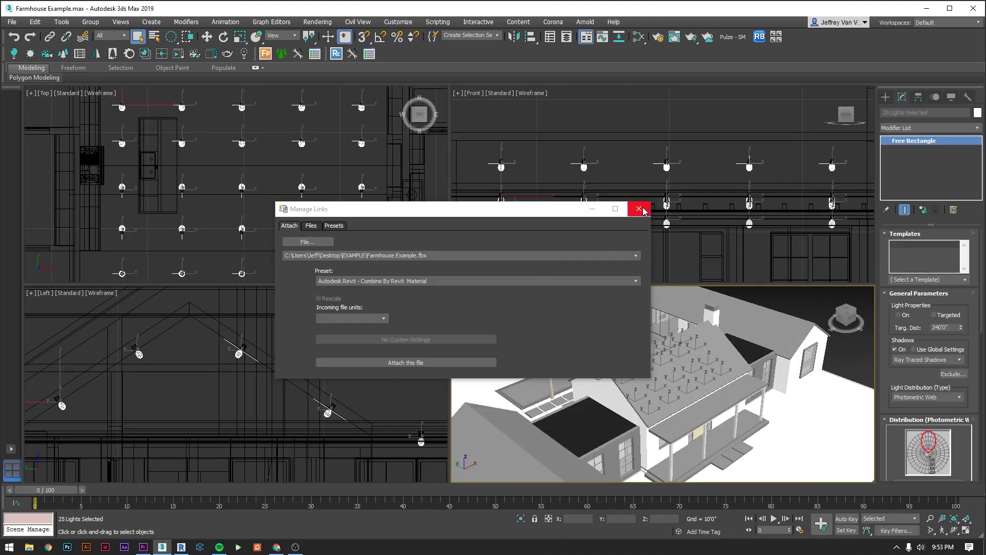
Link and attach the Farmhouse Example_Site FBX file as well.
key(alt+w)
scroll(462, 308, up, 5)
click(12, 21)
mouse_move(62, 162)
click(147, 217)
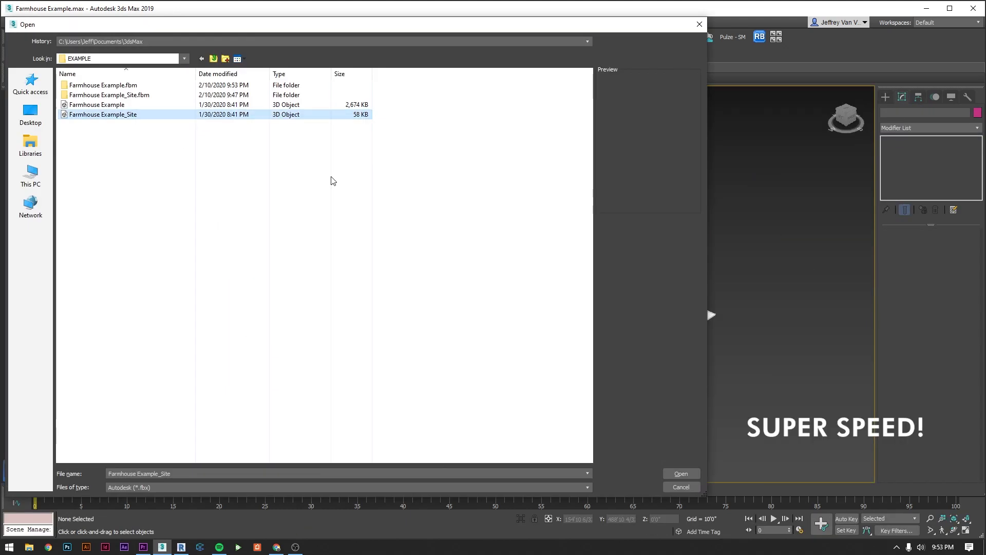
click(682, 473)
click(405, 362)
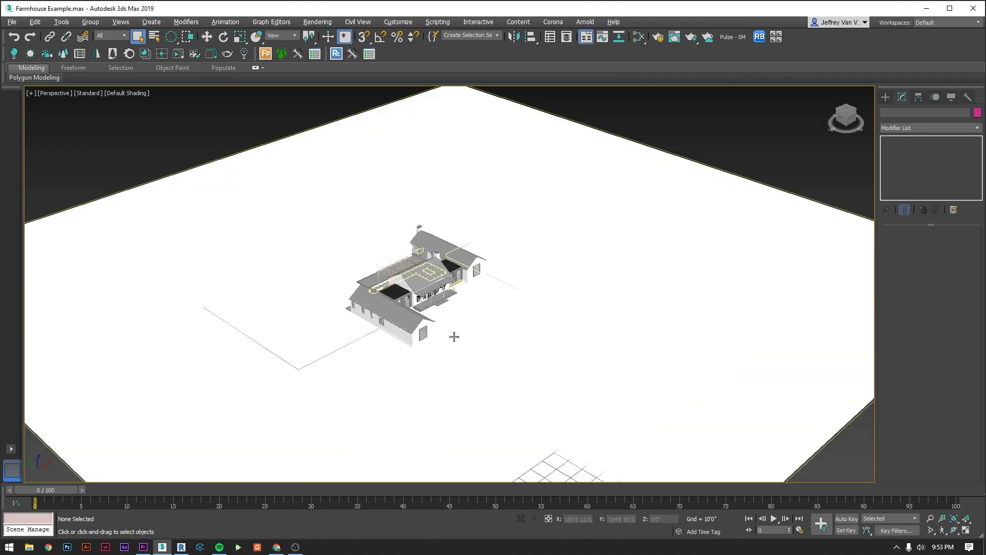
Switch the viewport to Clay shading with Edged Faces and orbit to the farmhouse front.
click(137, 94)
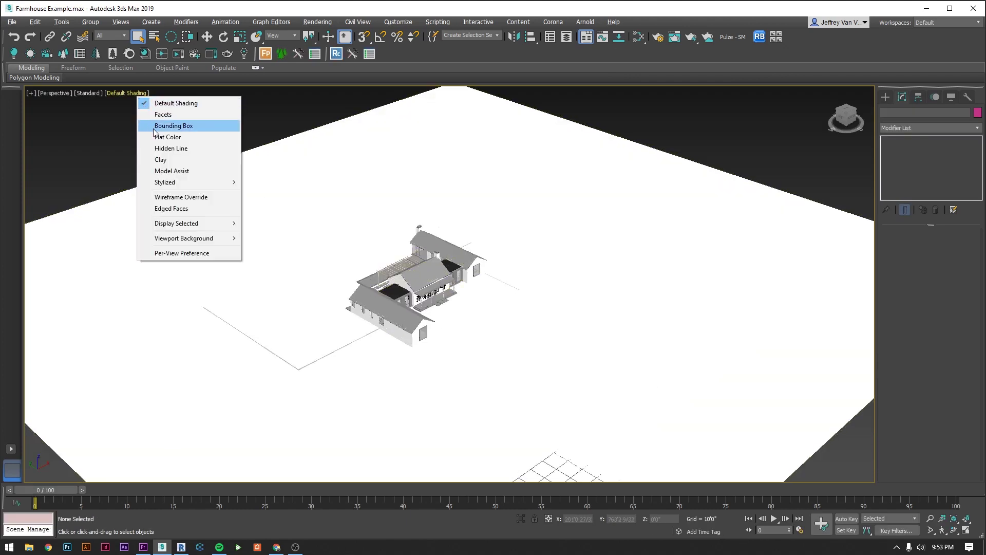
click(163, 159)
click(115, 94)
click(148, 208)
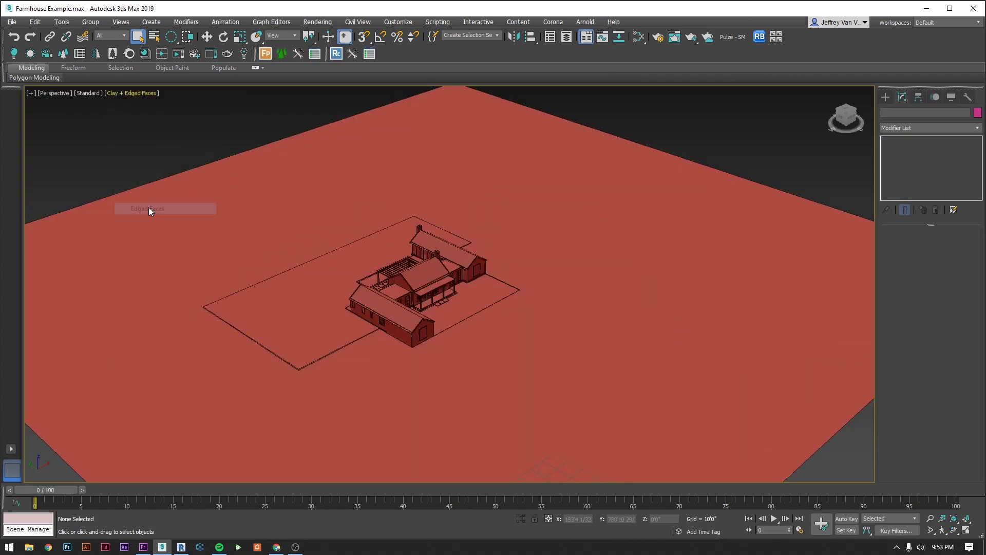
alt+middle_drag(149, 208, 317, 313)
scroll(390, 282, up, 5)
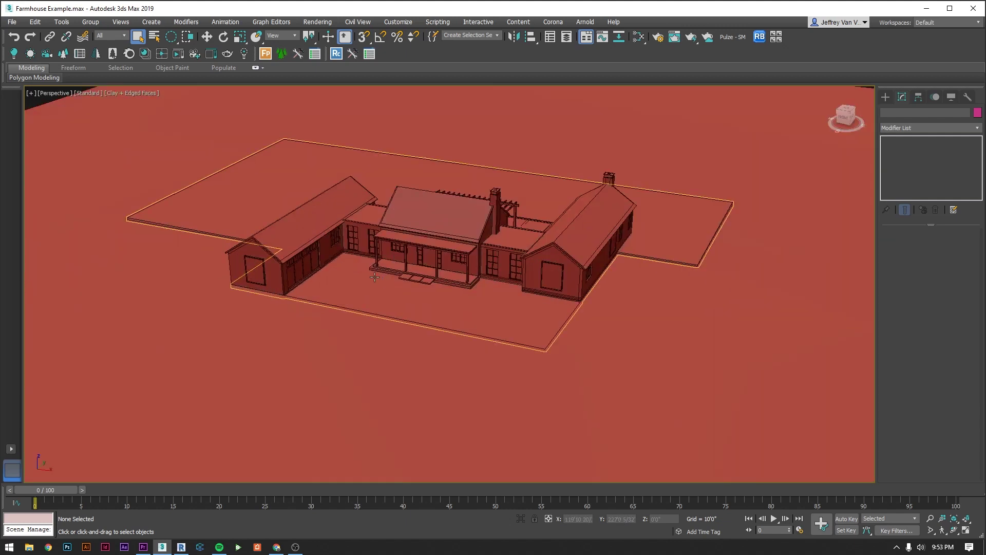
Reload the linked Farmhouse Example.fbx through Manage Links with lights included.
click(16, 23)
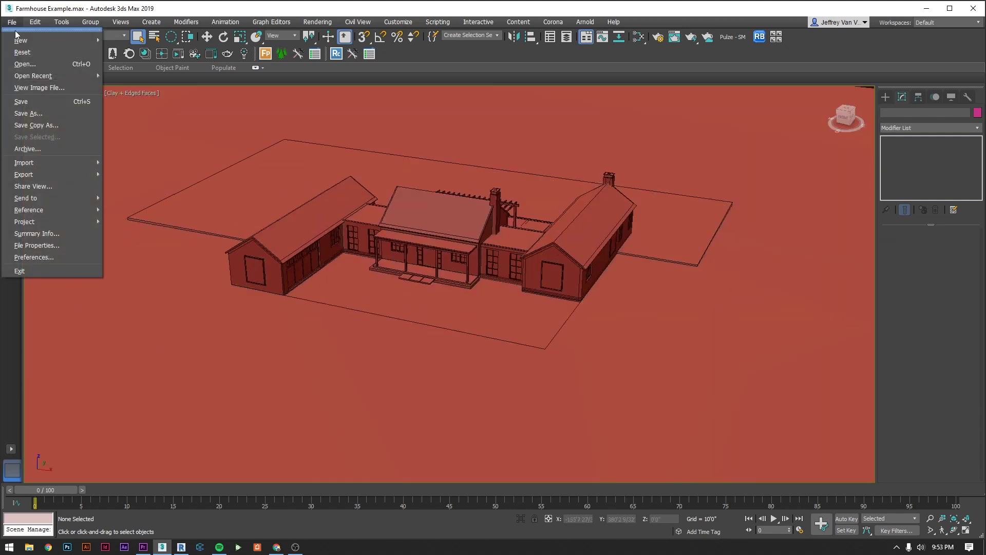
mouse_move(60, 206)
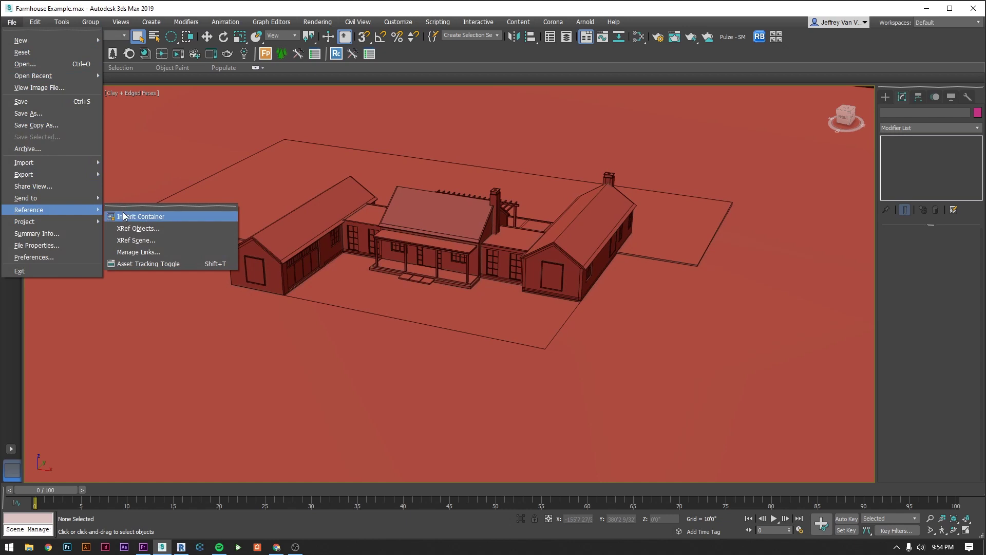
click(141, 252)
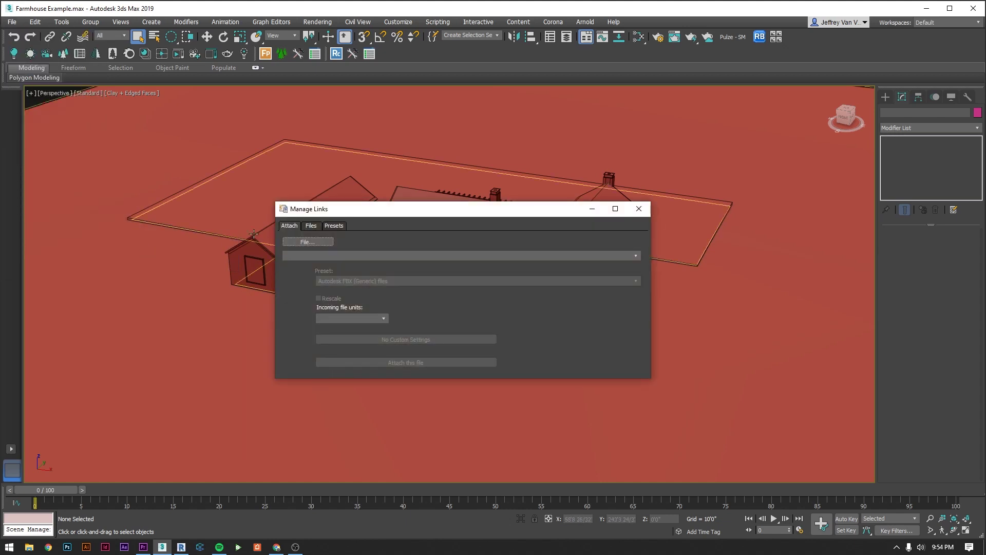
click(312, 226)
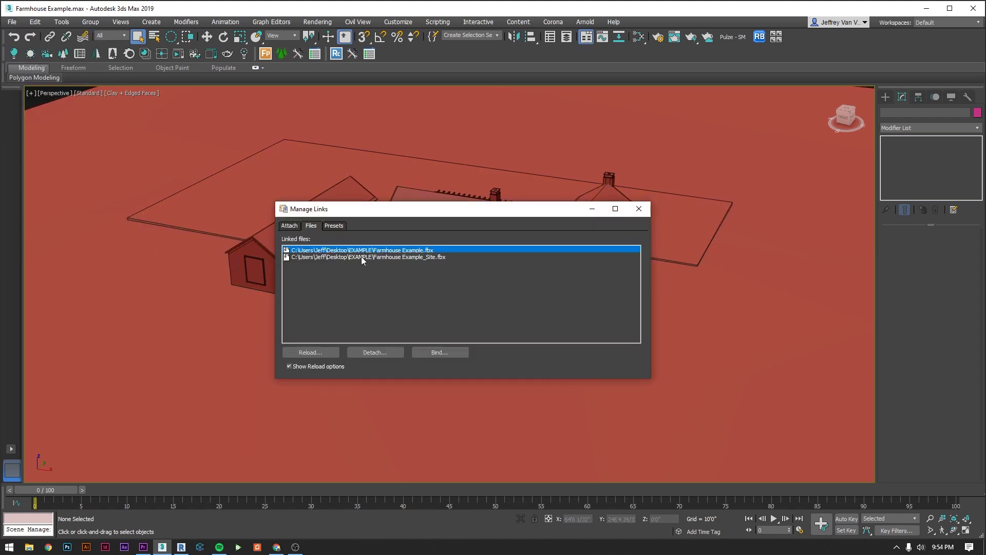
click(310, 352)
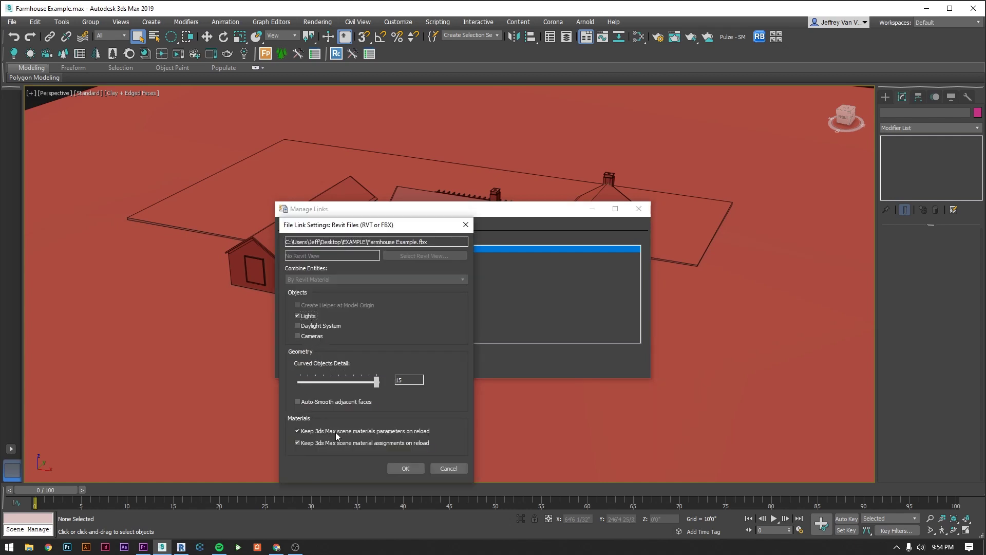
click(399, 468)
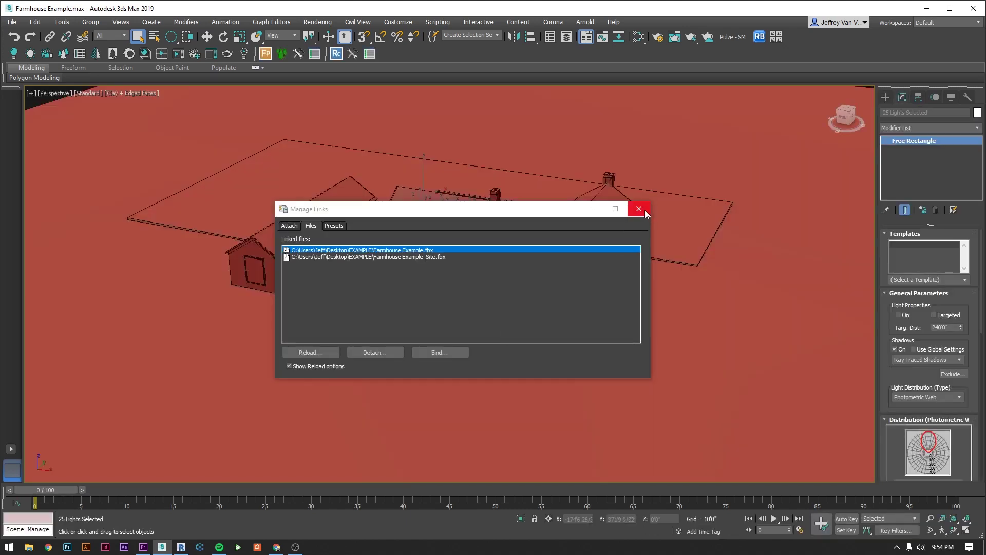
Close the linked files window and create a Corona camera aimed at the porch.
click(639, 208)
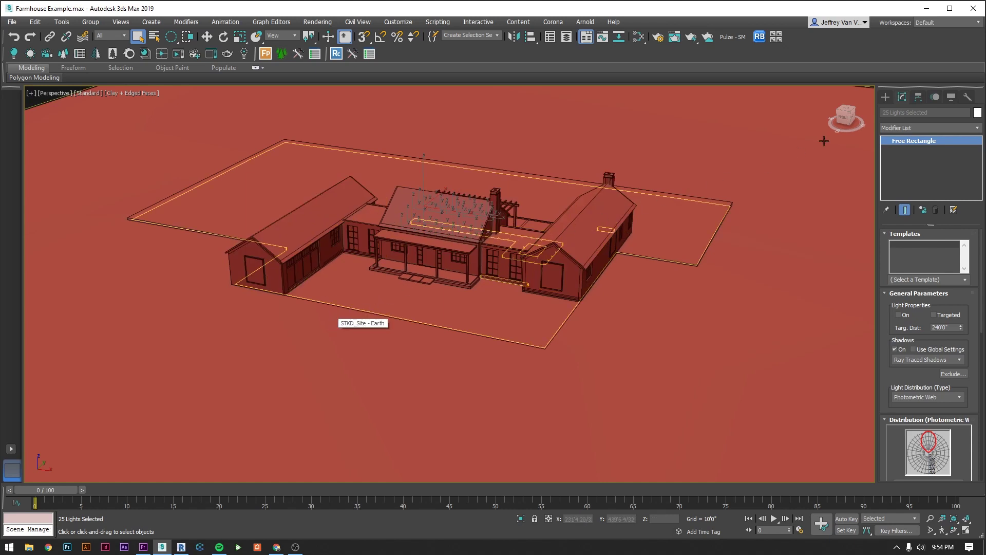
click(885, 98)
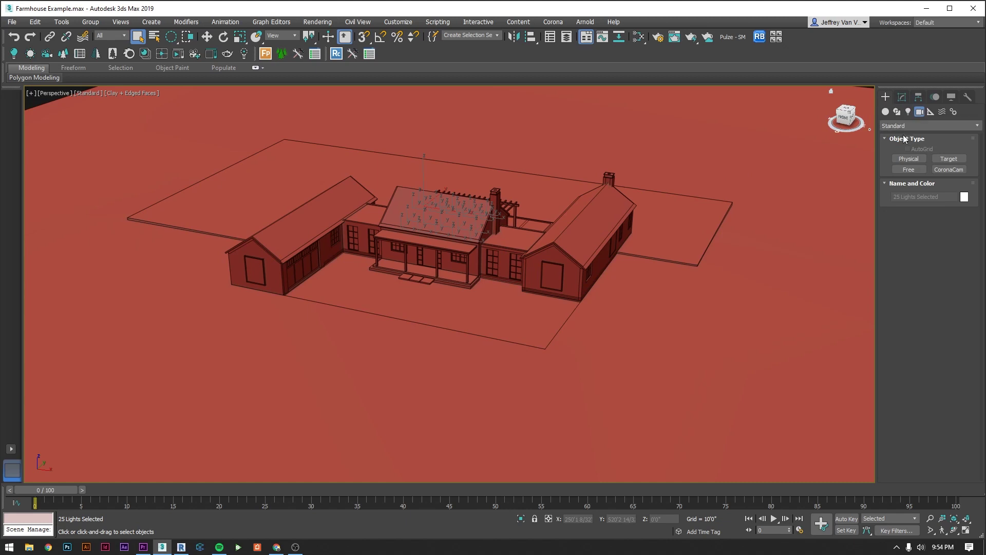
click(948, 170)
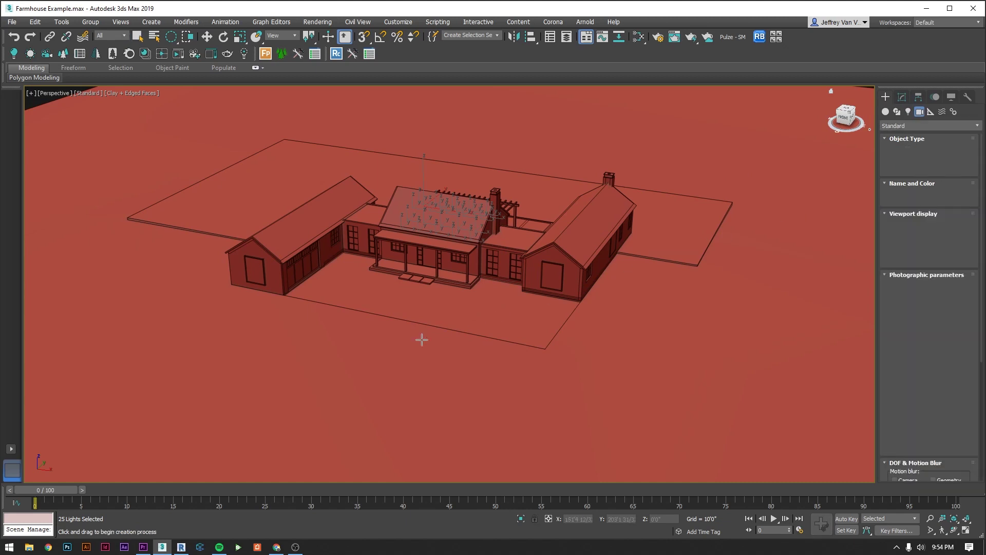
drag(417, 347, 426, 257)
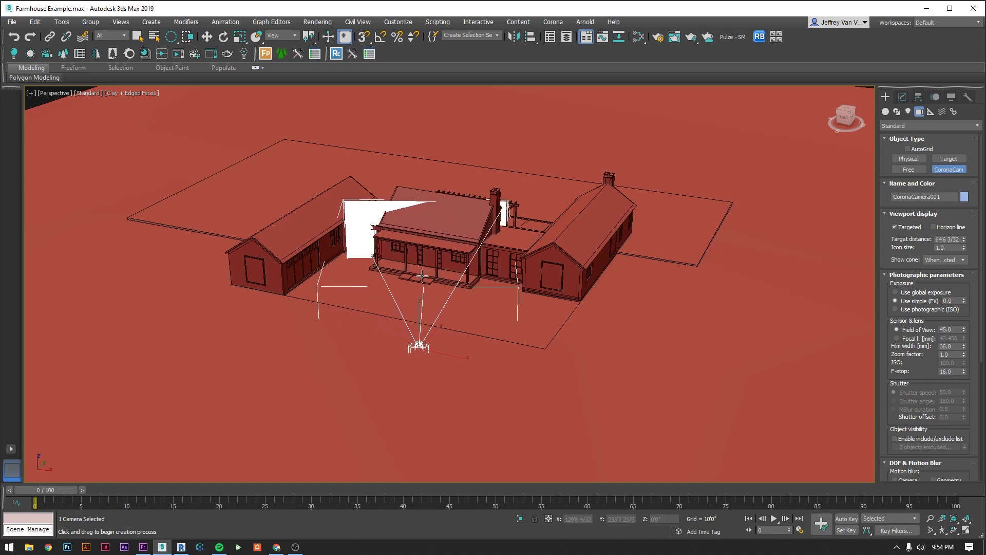
Look through CoronaCamera001, pan down to the porch, and turn on Safe Frames.
key(c)
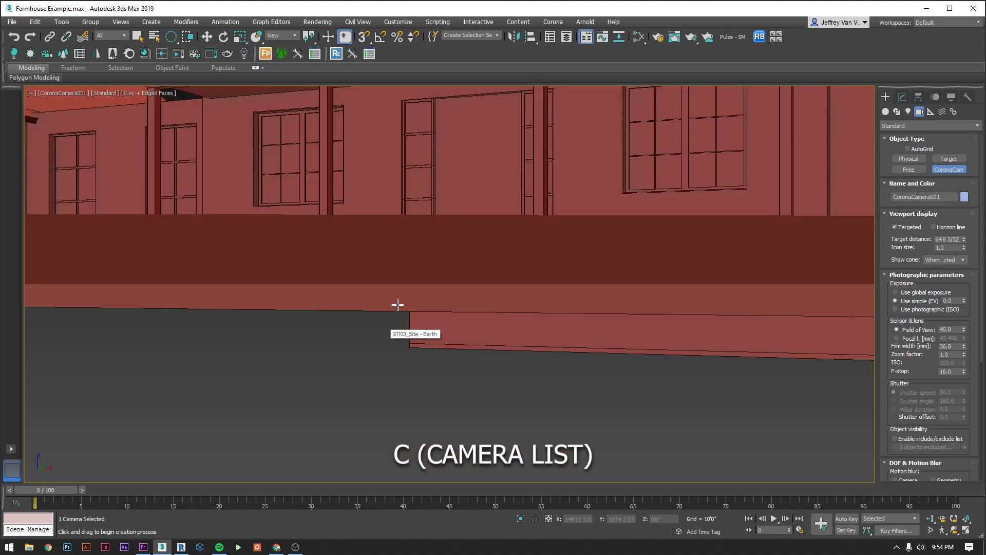
middle_drag(452, 215, 515, 328)
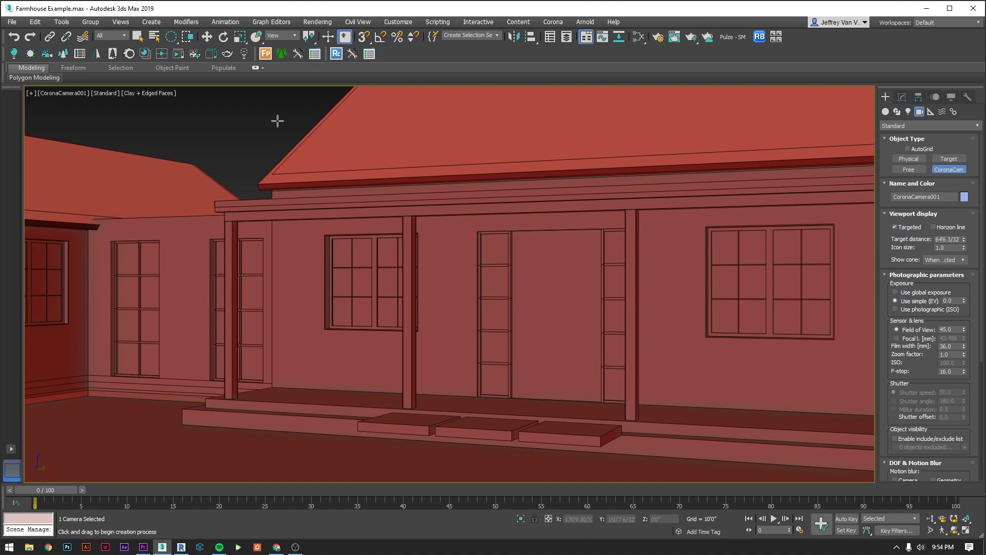
key(shift+f)
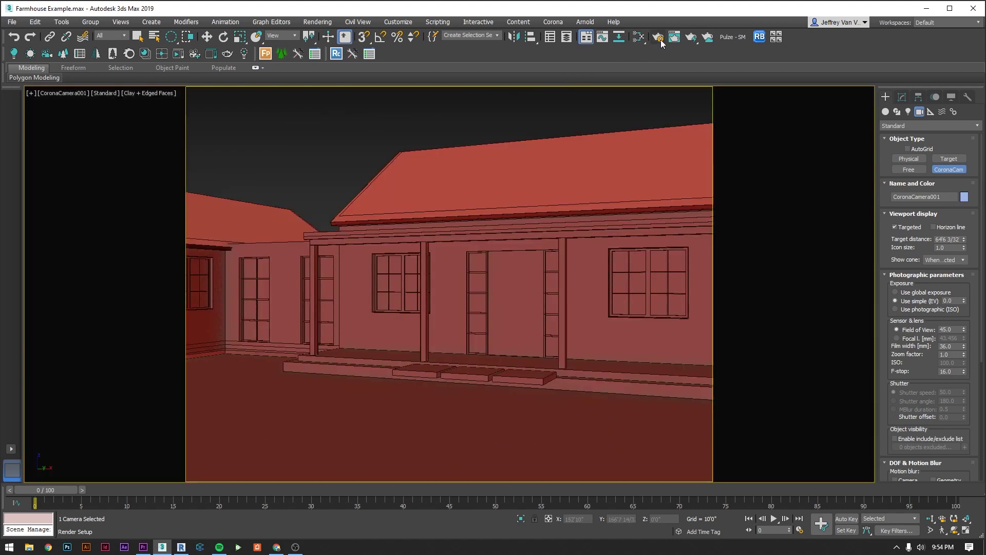
Set the render output size to HDTV (video) 1920x1080 and nudge the camera view onto the porch.
key(F10)
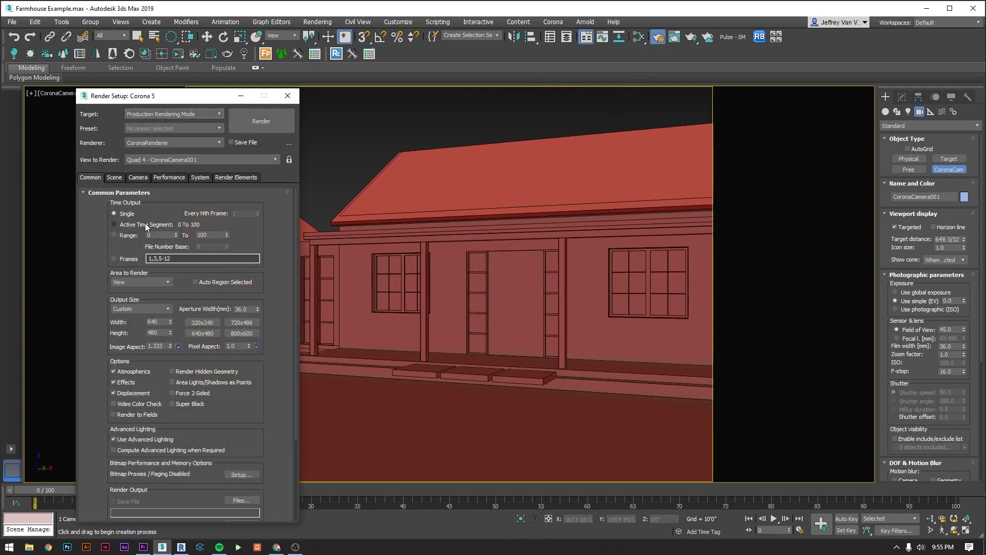
click(134, 309)
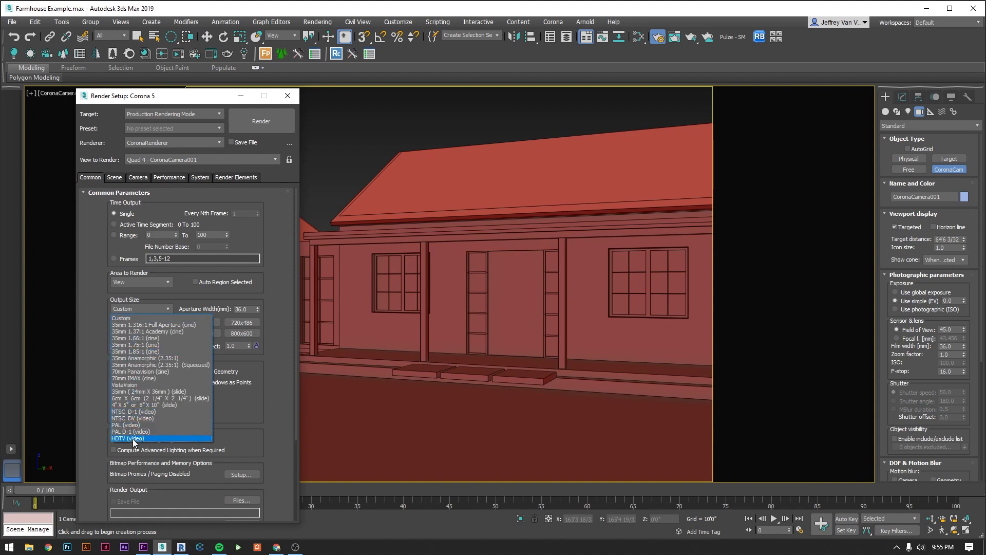
click(133, 440)
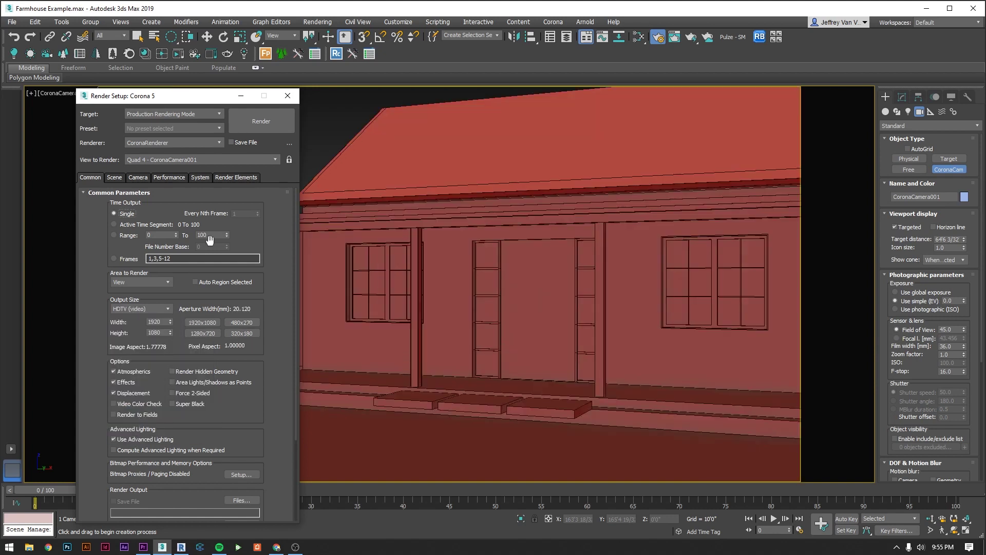
click(288, 96)
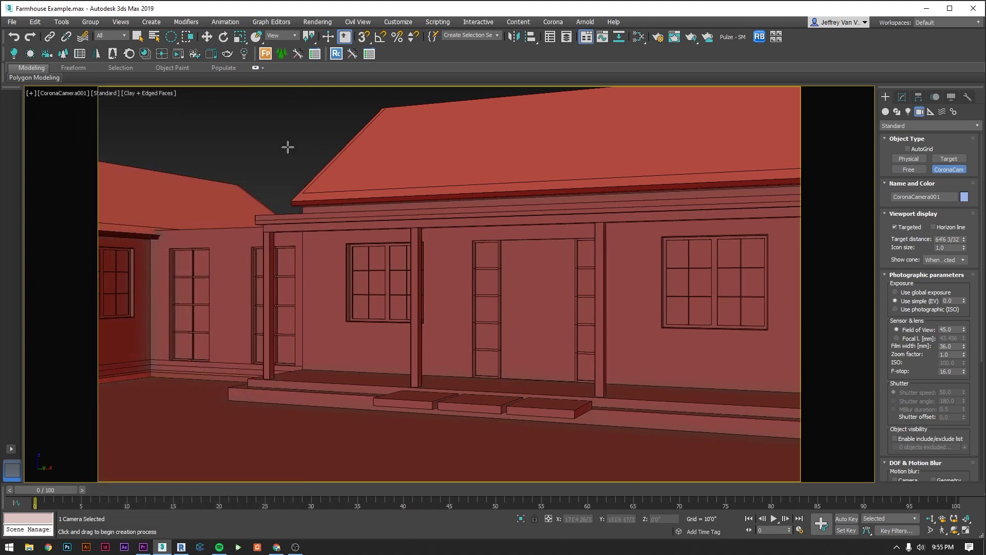
middle_drag(287, 147, 286, 154)
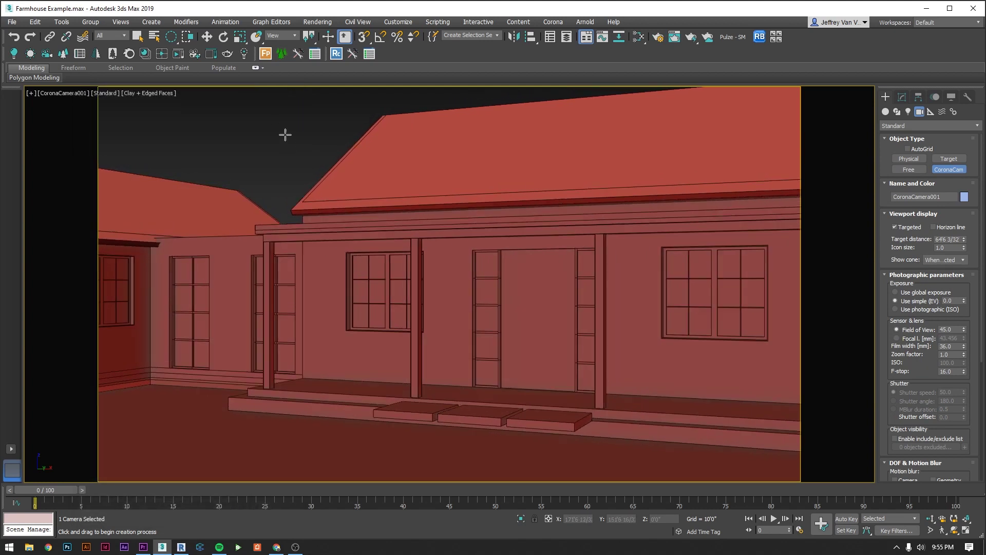
Start a Corona interactive render, then select CoronaCamera001 and show its Modify parameters.
click(180, 59)
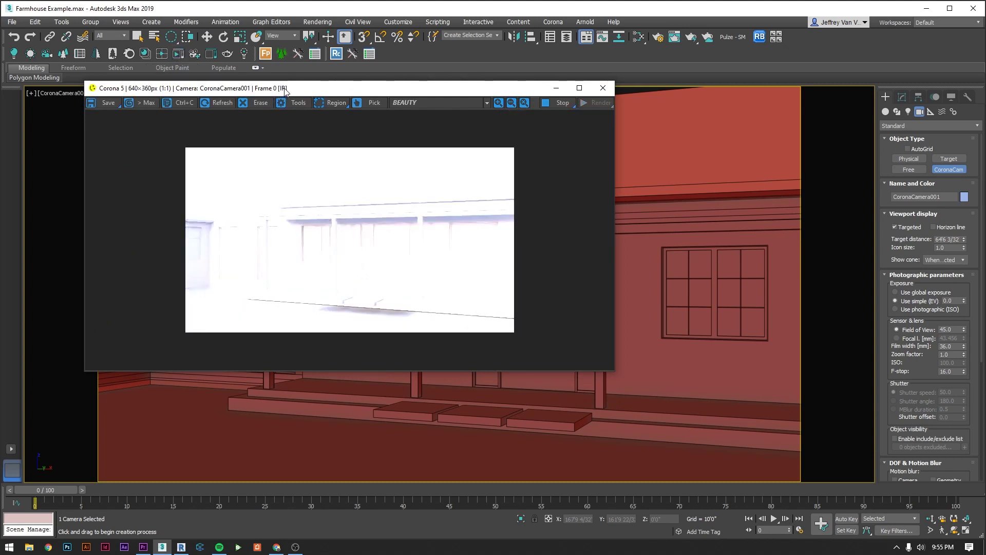
drag(285, 90, 254, 136)
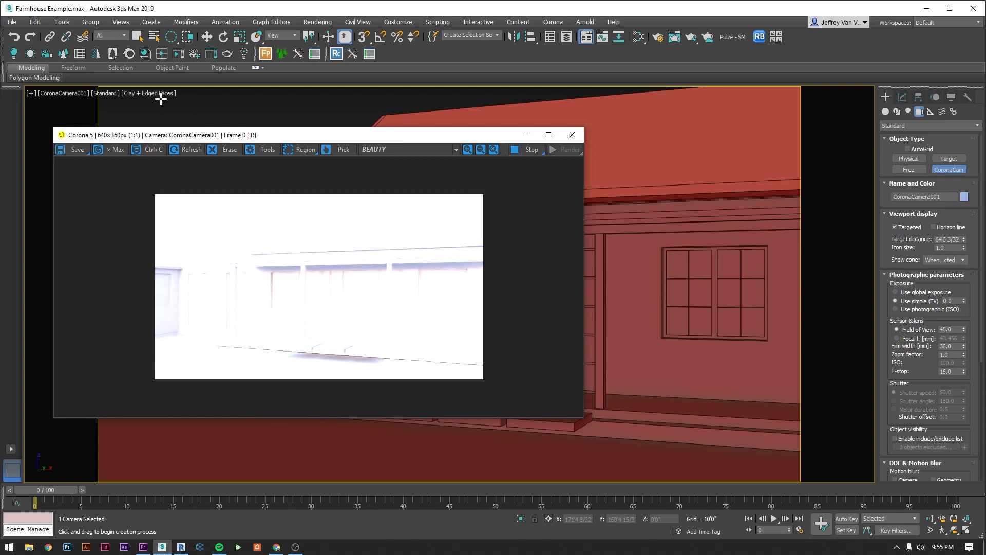
click(82, 94)
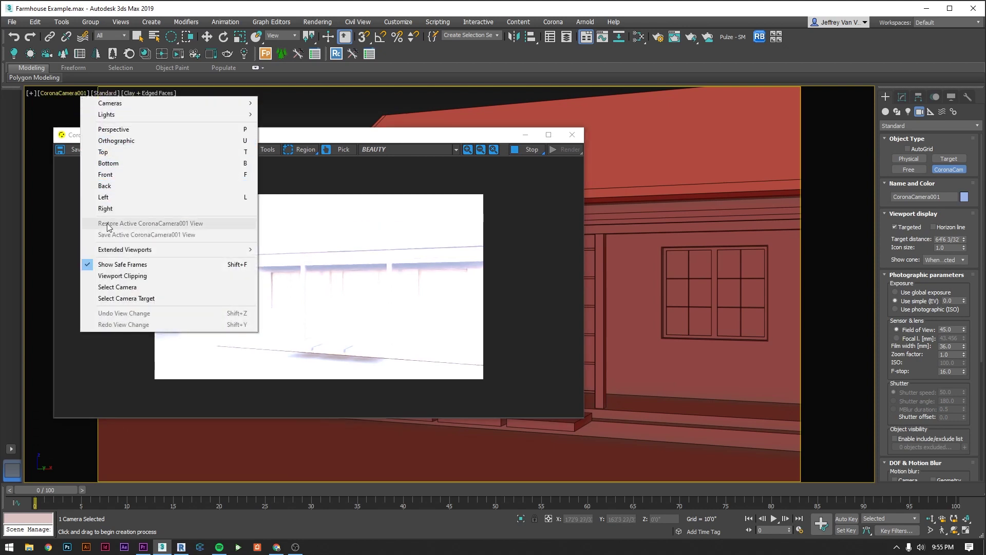
click(122, 287)
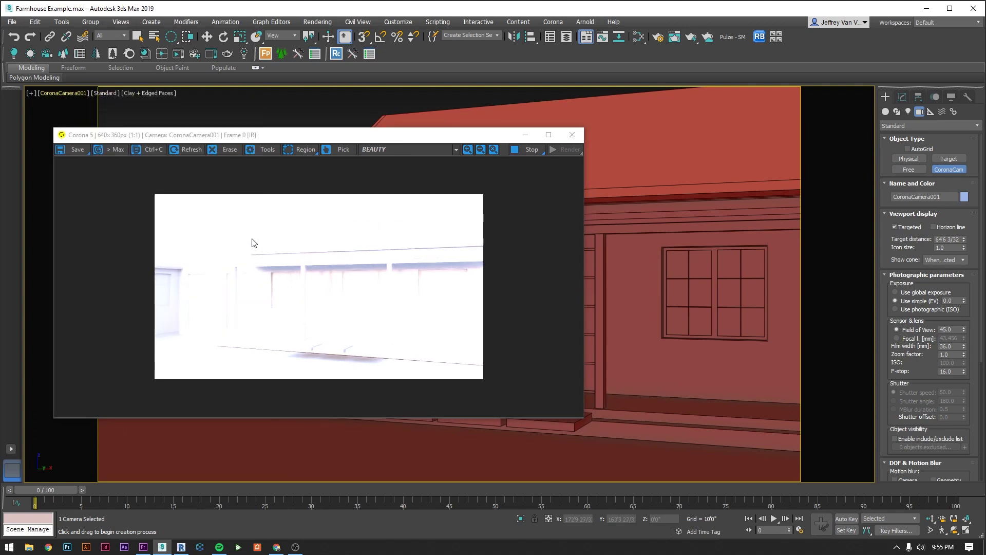
click(903, 96)
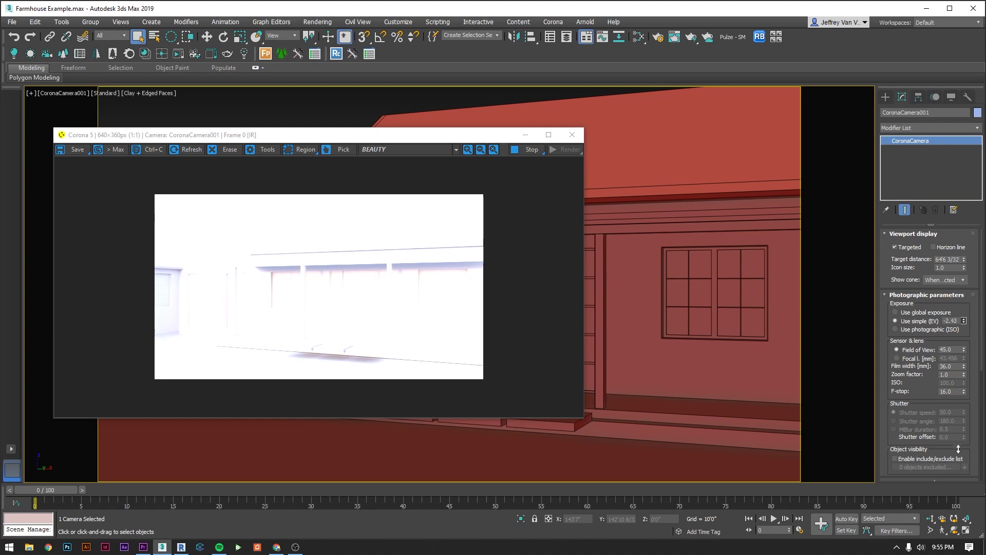
Adjust CoronaCamera001's simple exposure to about -4.052 EV and reframe the farmhouse view.
drag(959, 448, 957, 476)
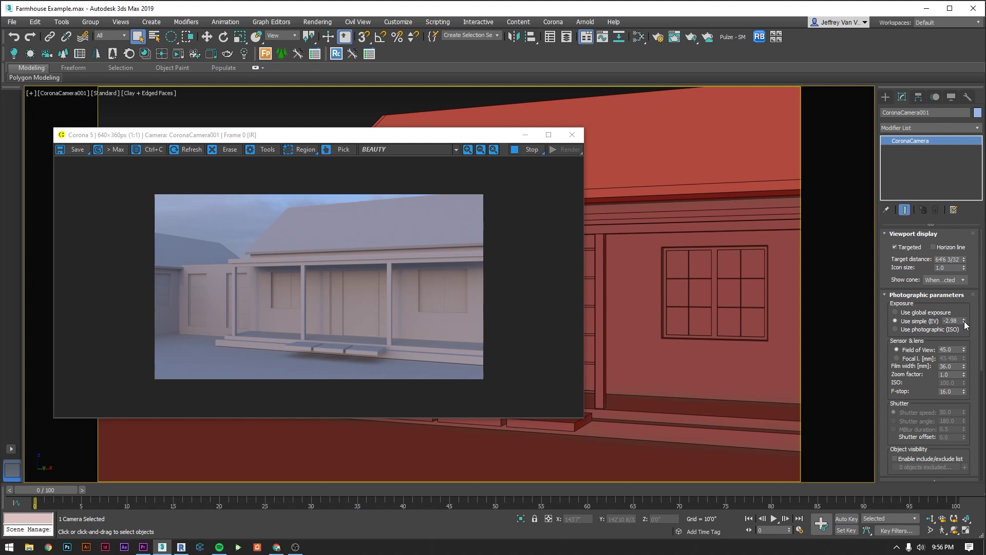
drag(964, 321, 963, 311)
drag(964, 240, 966, 134)
drag(965, 322, 964, 323)
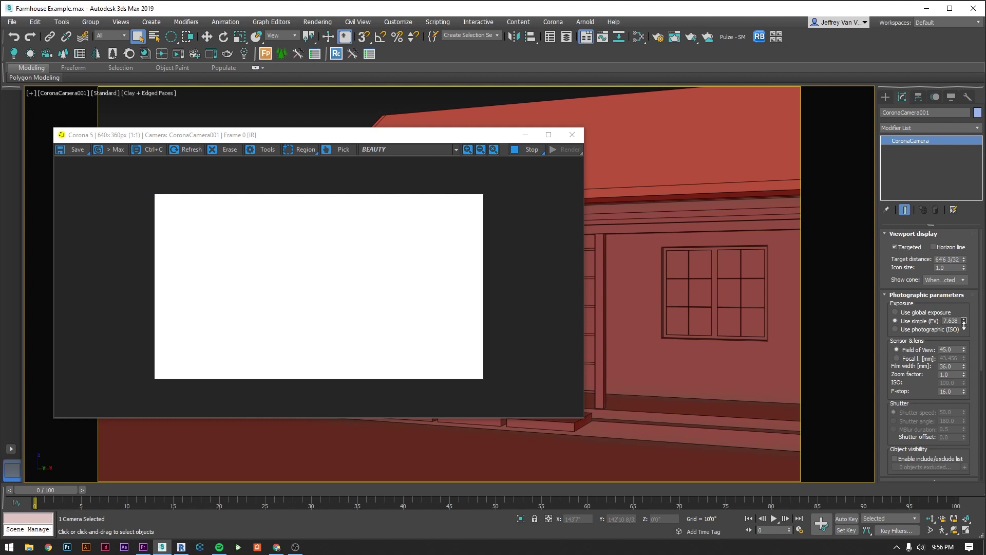
drag(962, 375, 955, 402)
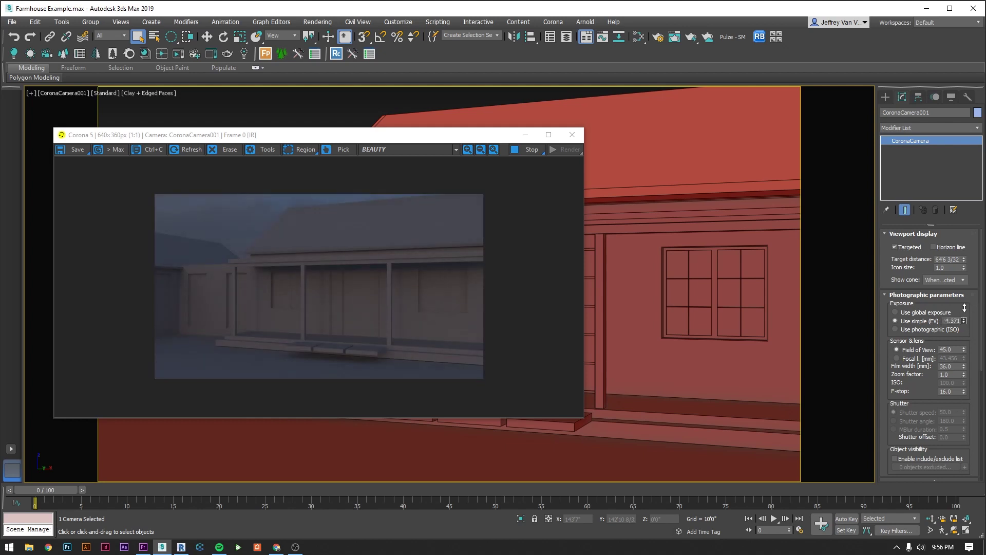
drag(964, 307, 965, 303)
middle_drag(694, 279, 747, 267)
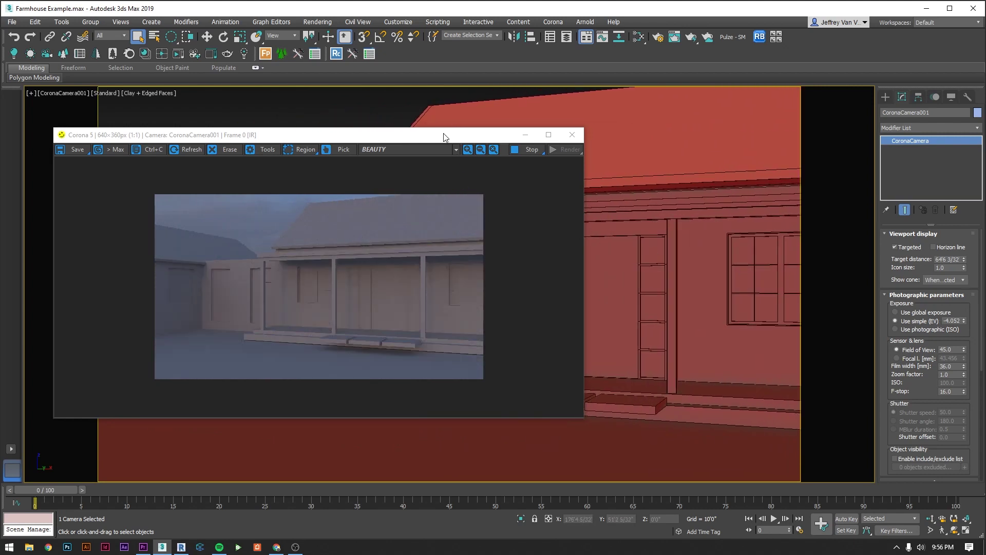
drag(442, 135, 414, 97)
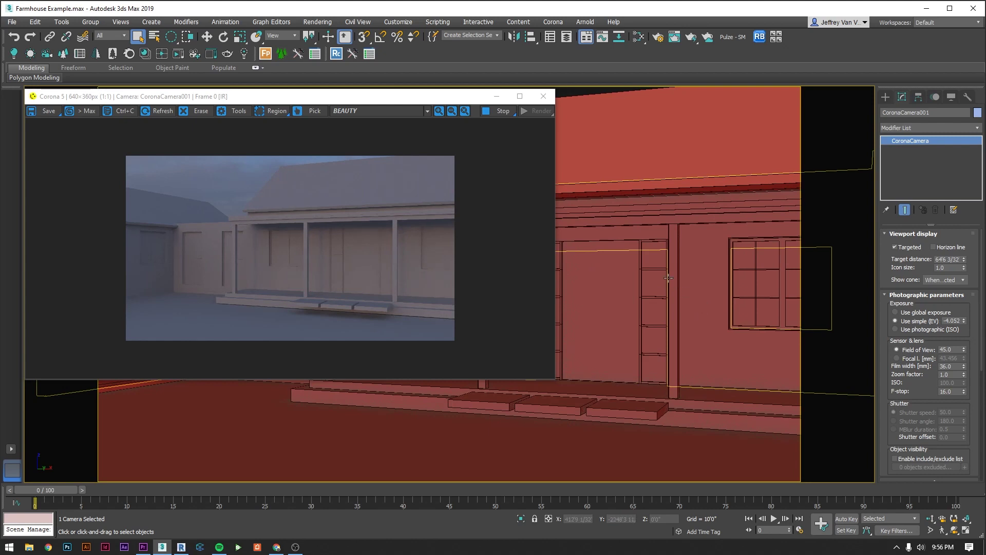
Open the Map #1 CoronaBitmap HDRI in the Slate Material Editor and set Rotate Environment to 180.
click(638, 37)
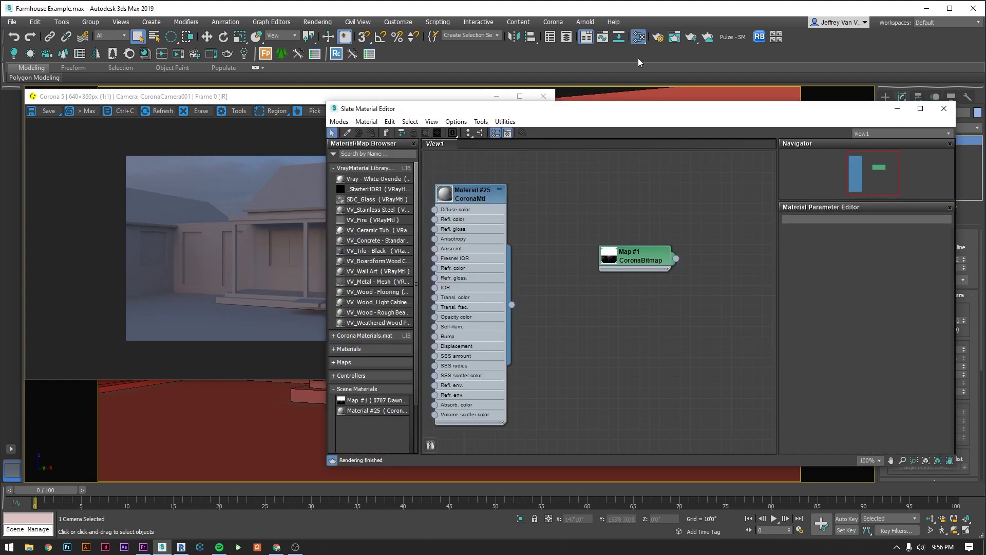
double_click(637, 258)
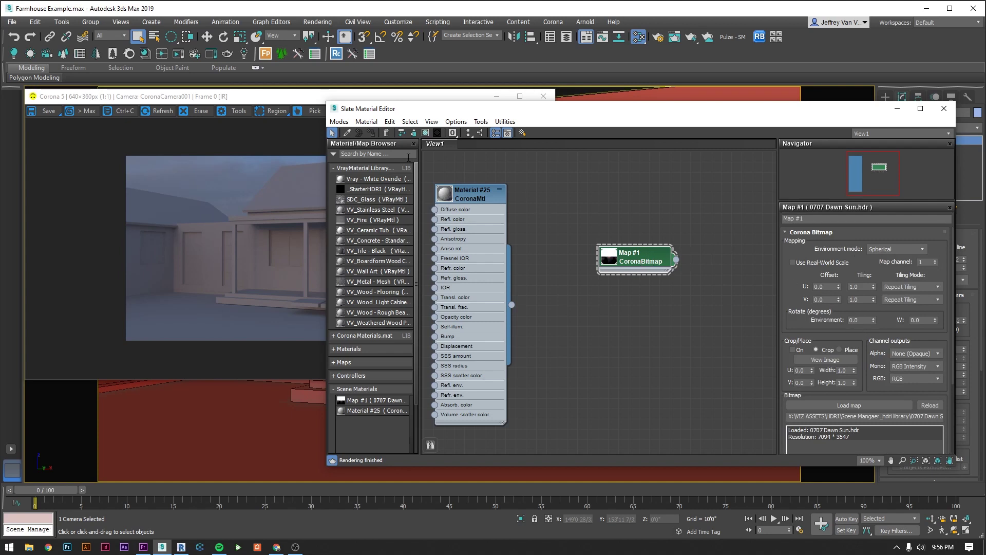
drag(318, 101, 199, 102)
drag(554, 117, 584, 109)
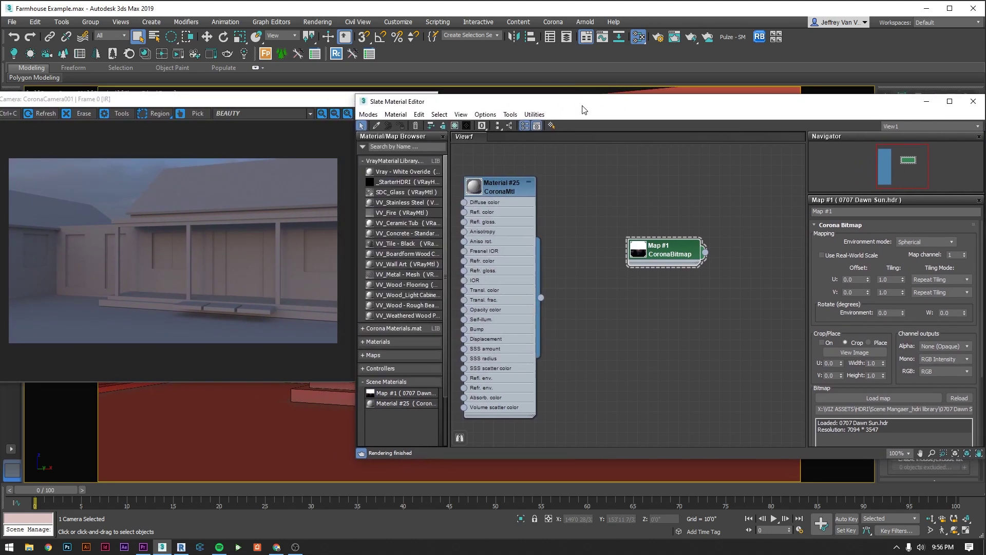
double_click(891, 313)
text(180)
key(Return)
Change the HDRI sky's Rotate Environment value from 180 to 90 degrees.
drag(740, 102, 644, 97)
drag(880, 89, 639, 109)
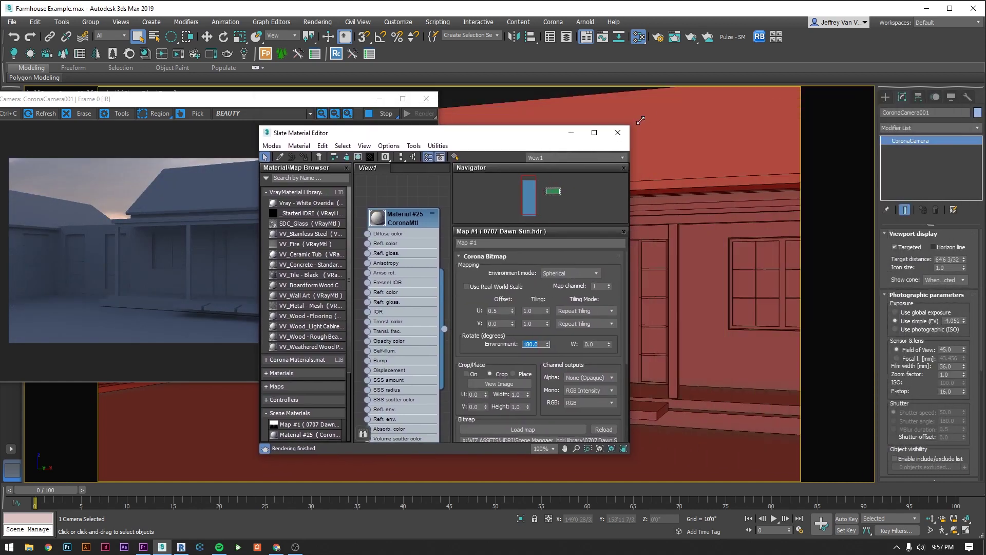
drag(431, 114, 592, 93)
middle_drag(591, 204, 574, 216)
drag(964, 323, 963, 296)
double_click(715, 305)
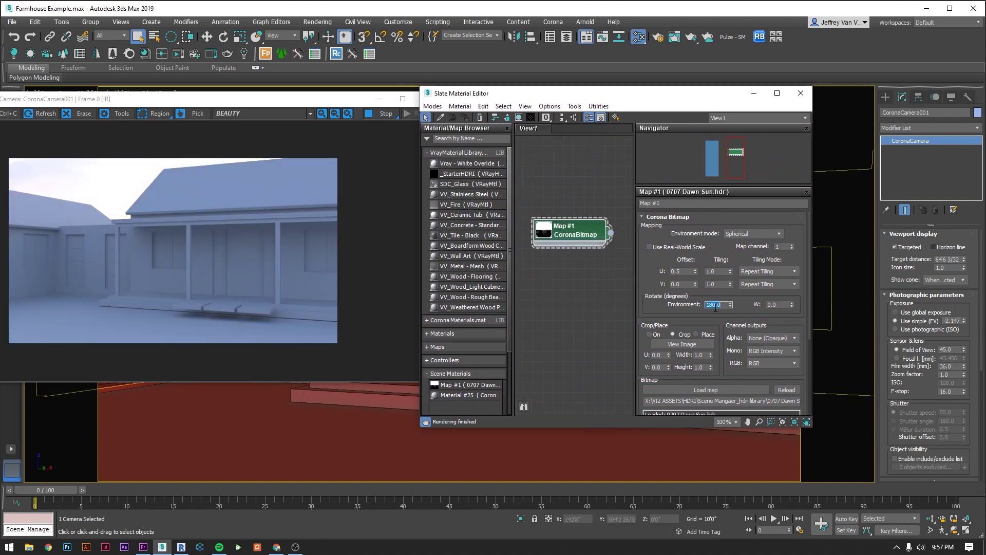
text(90)
key(Return)
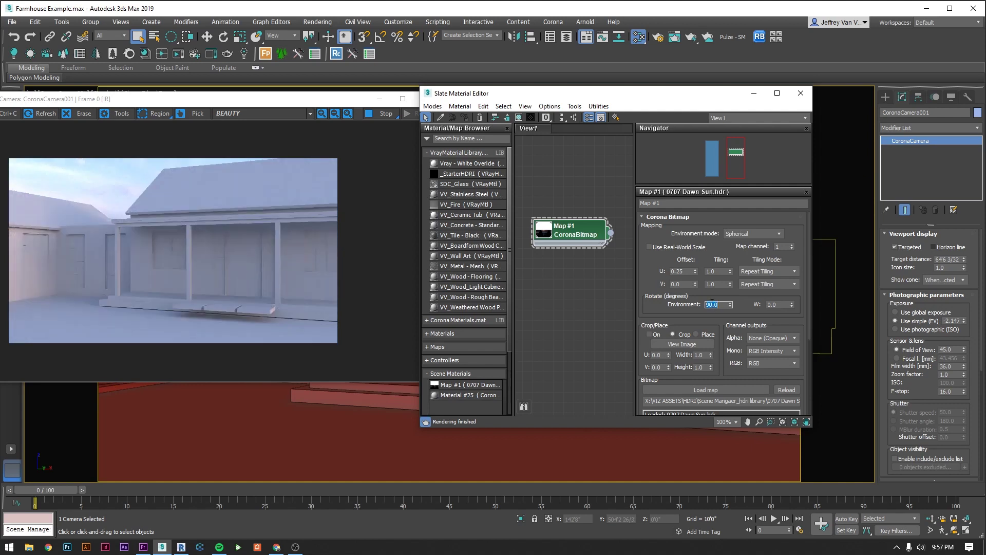